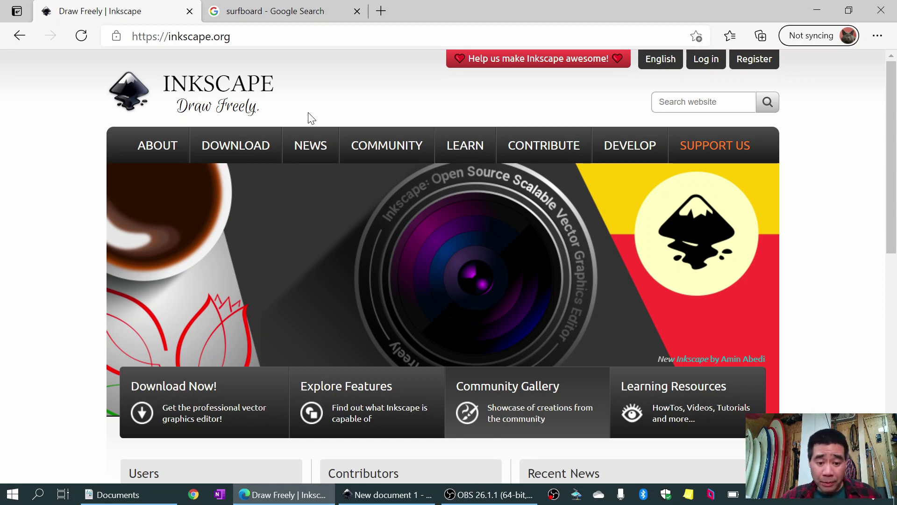
# Bring up the blank Inkscape document, then minimize it to get back to Edge.
pyautogui.click(411, 496)
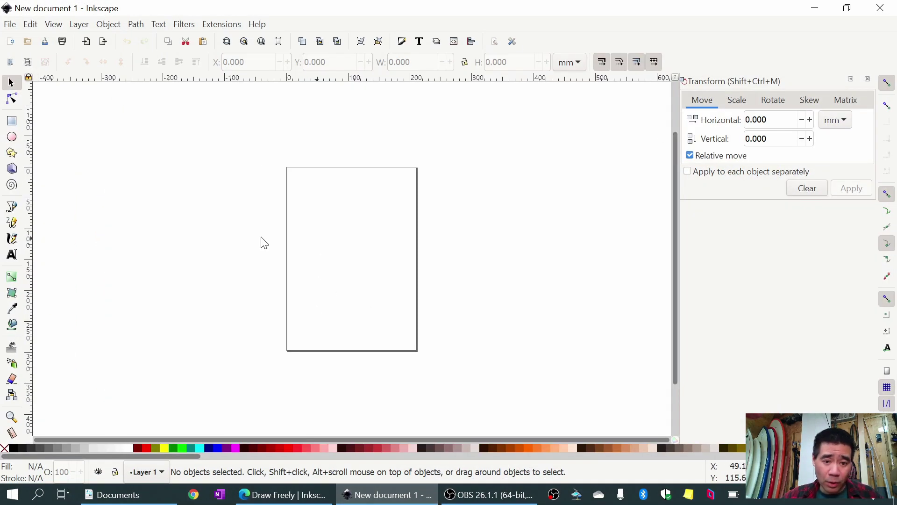
pyautogui.click(815, 9)
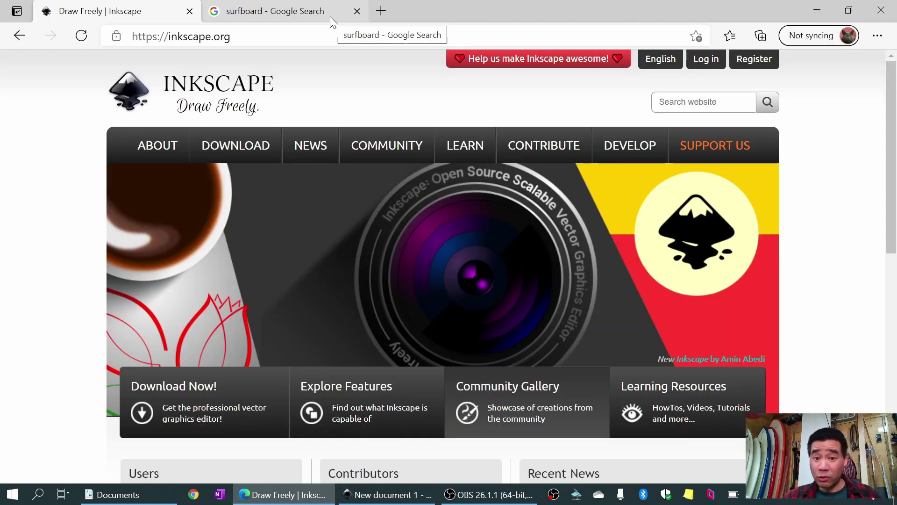
# Browse the surfboard image results and preview Kona Surf Co's 2000 × 2000 'Design Your Own Custom Surfboard' image.
pyautogui.click(327, 15)
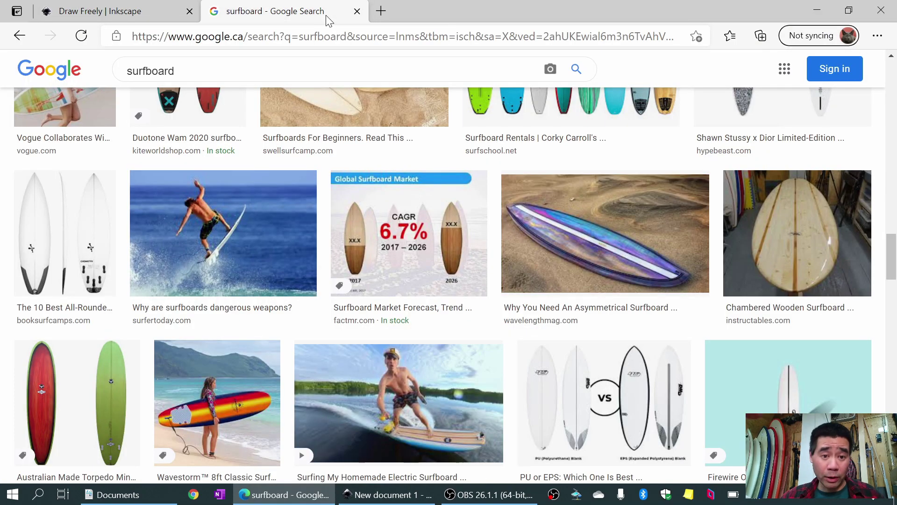
pyautogui.scroll(6, 454, 240)
pyautogui.scroll(10, 454, 239)
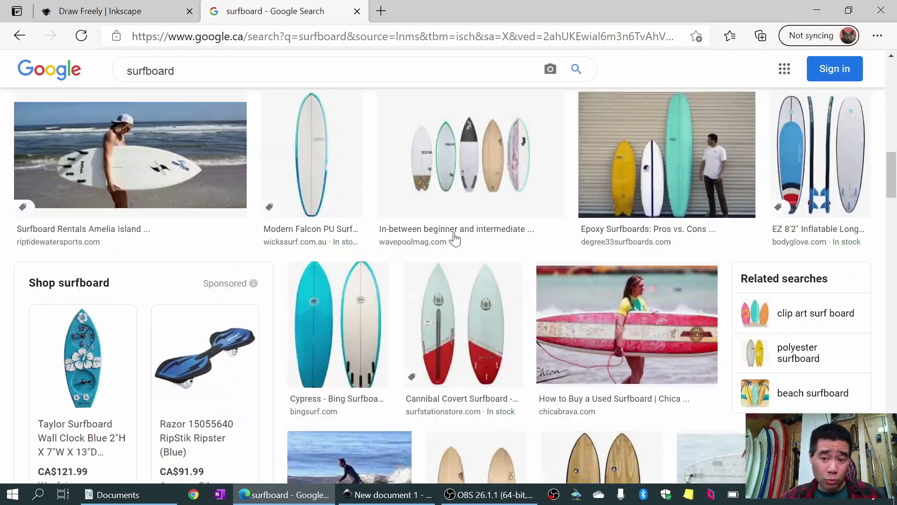
pyautogui.scroll(10, 455, 239)
pyautogui.scroll(-7, 456, 239)
pyautogui.scroll(-15, 453, 231)
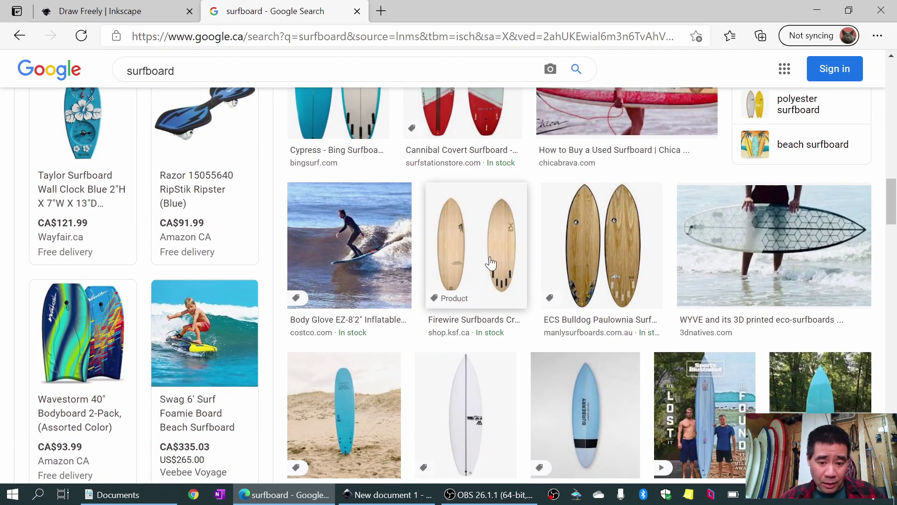
pyautogui.scroll(-3, 481, 257)
pyautogui.scroll(2, 511, 246)
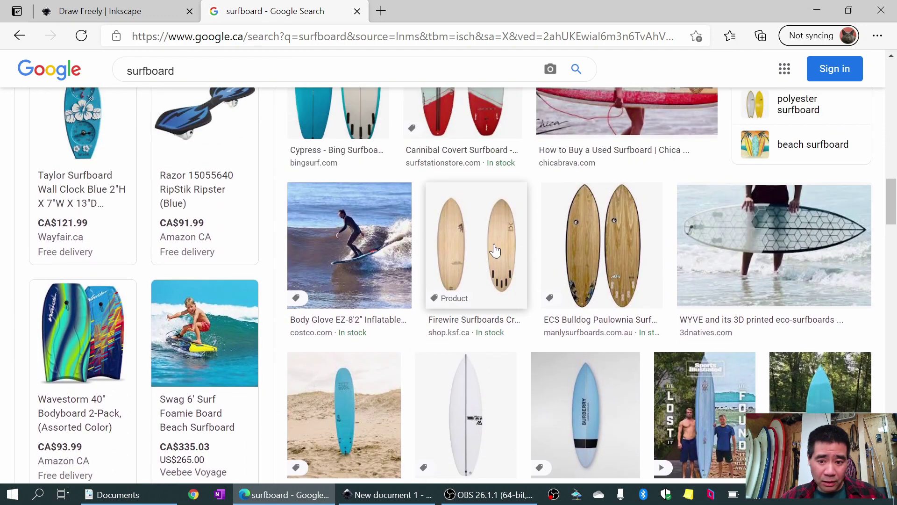
pyautogui.scroll(-10, 491, 252)
pyautogui.scroll(-8, 491, 255)
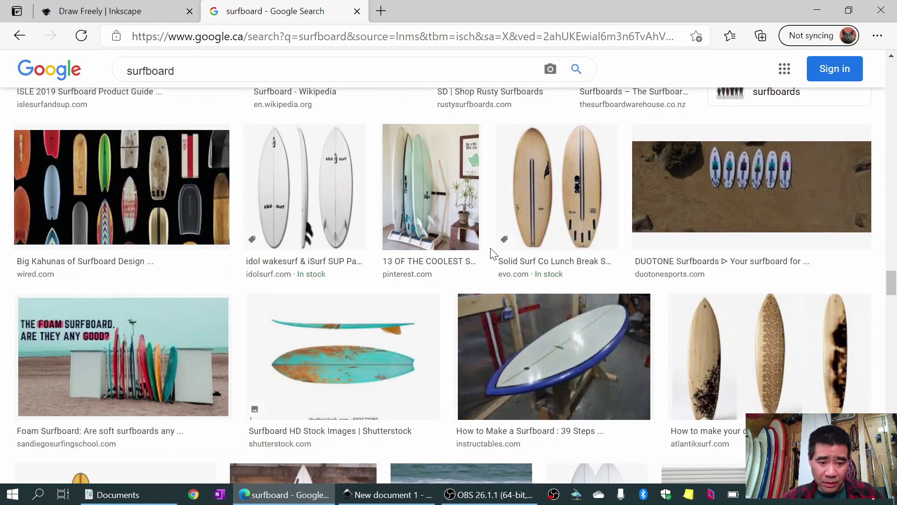
pyautogui.scroll(-1, 491, 254)
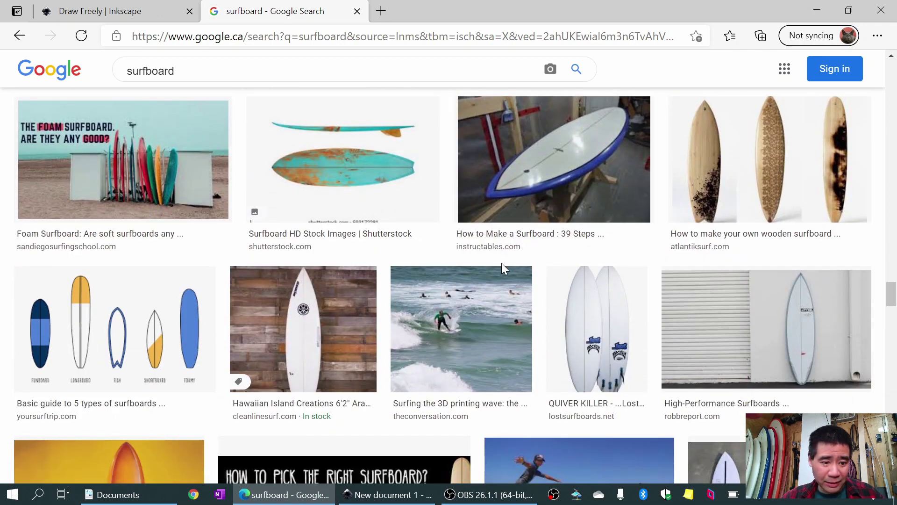
pyautogui.scroll(-7, 501, 263)
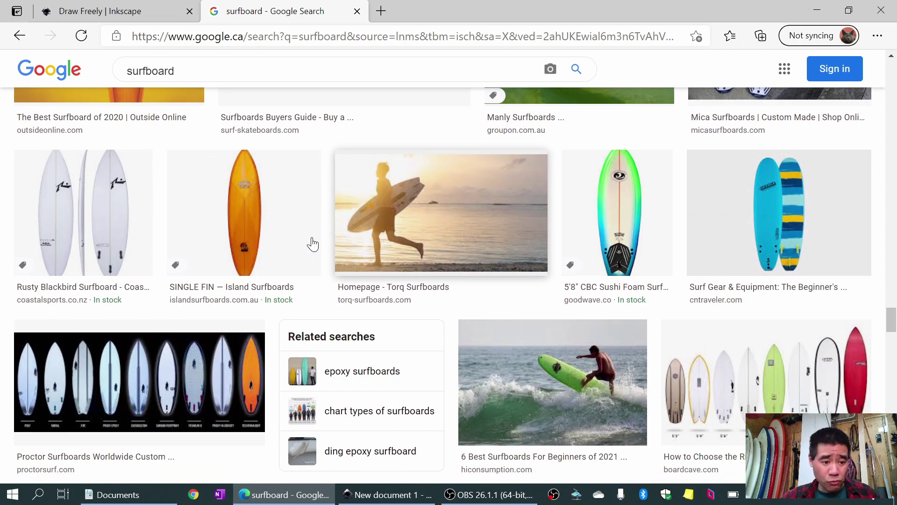
pyautogui.scroll(-5, 136, 224)
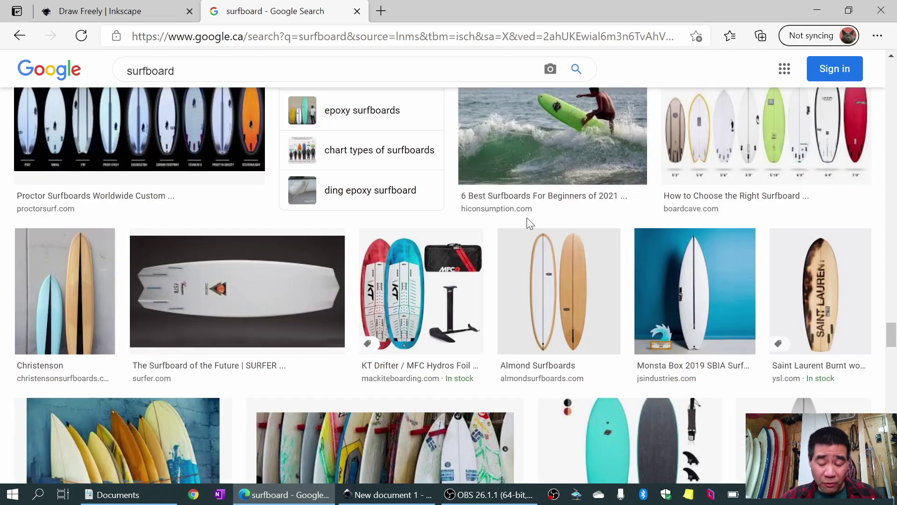
pyautogui.scroll(-2, 526, 217)
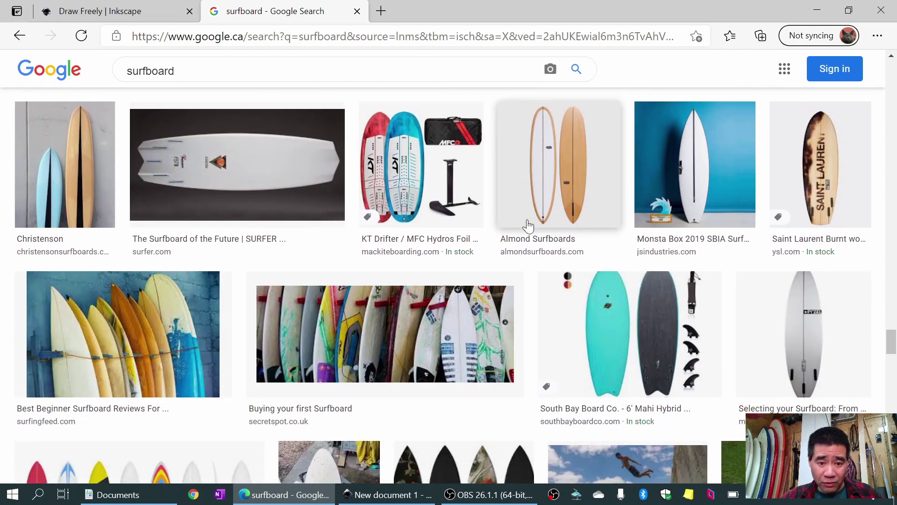
pyautogui.scroll(-3, 528, 226)
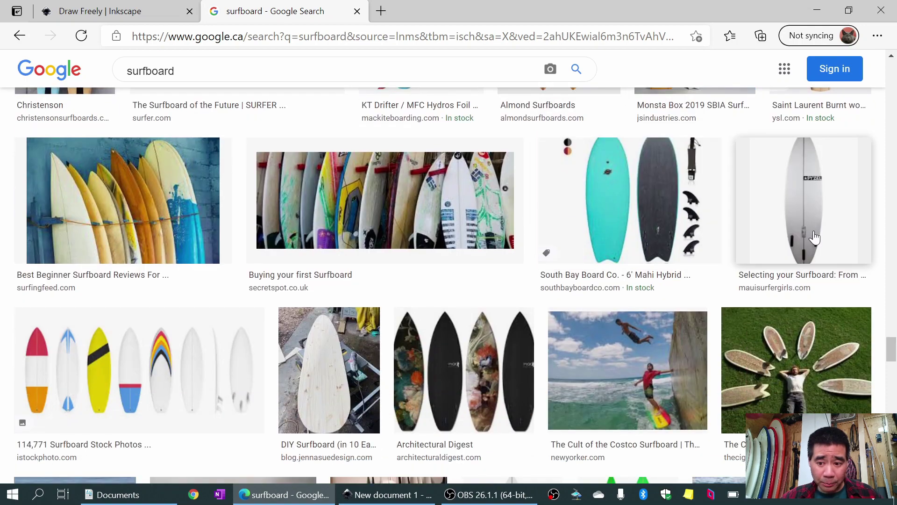
pyautogui.scroll(-5, 817, 237)
pyautogui.click(677, 256)
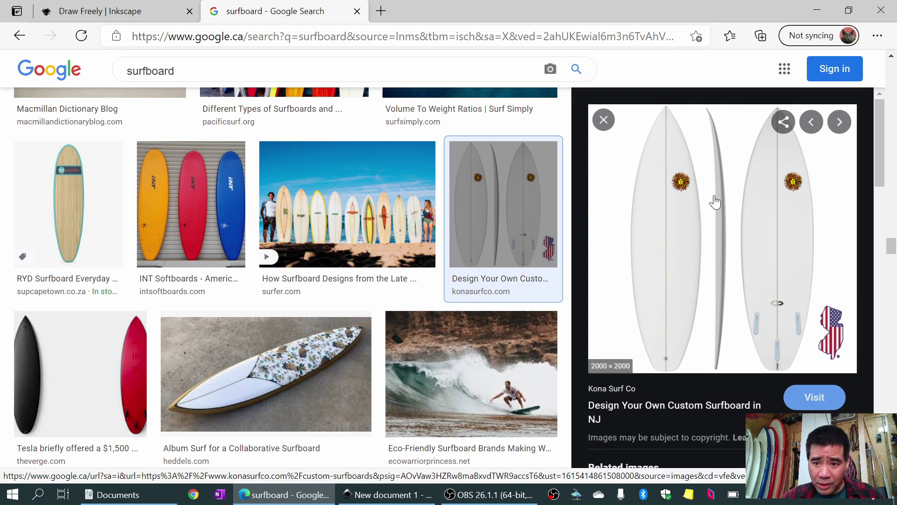
# Launch Snip & Sketch and capture a rectangle around the left surfboard in the preview.
pyautogui.click(13, 499)
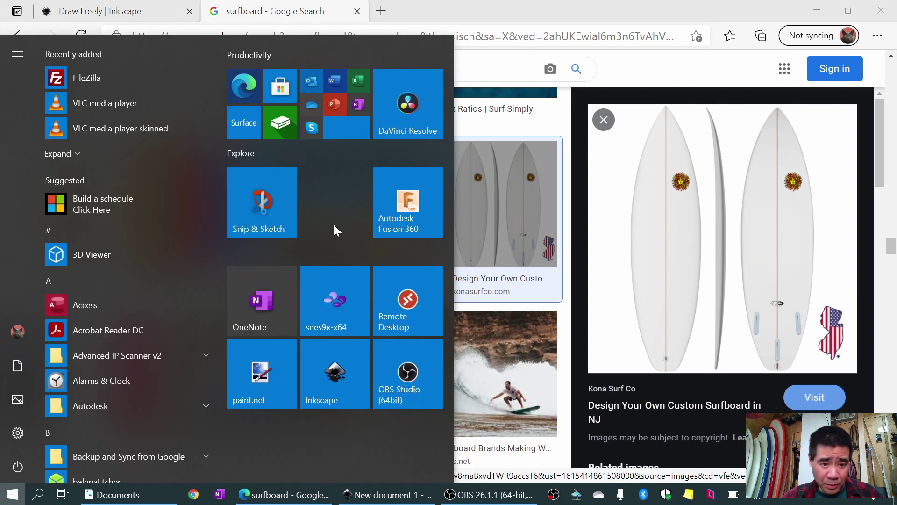
pyautogui.click(274, 216)
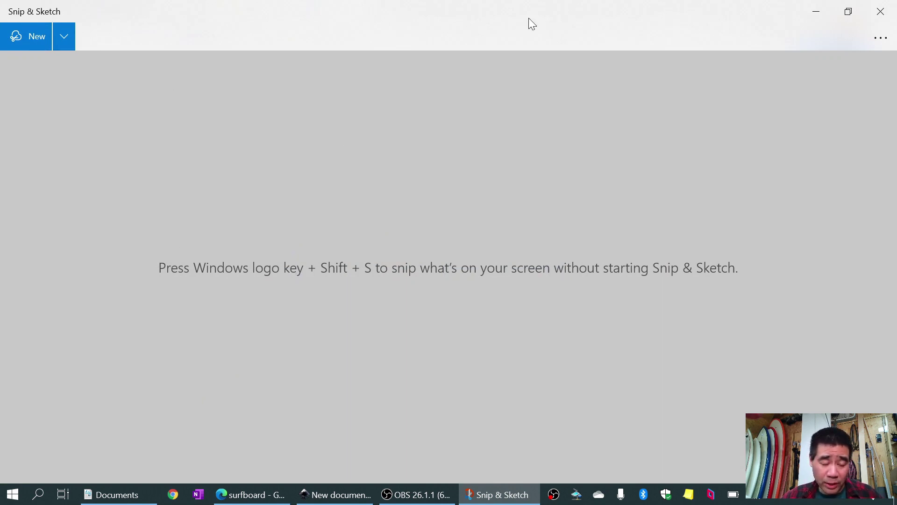
pyautogui.click(24, 38)
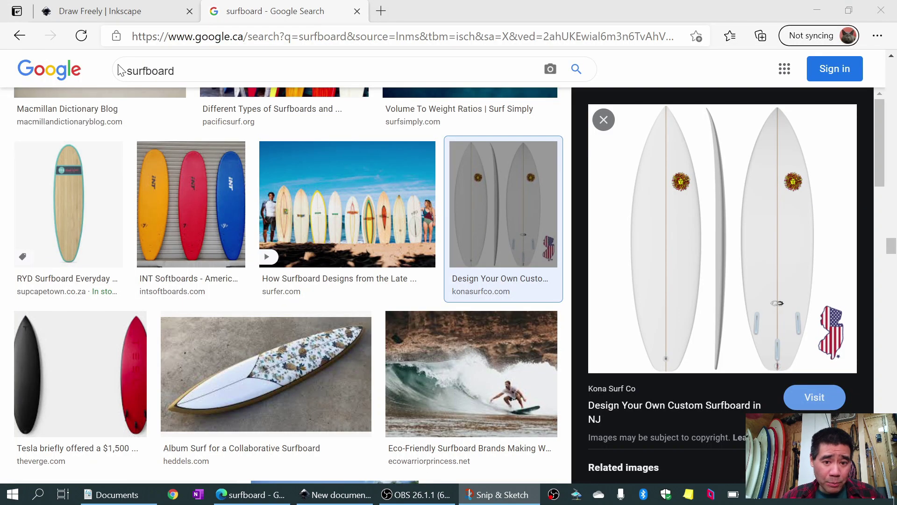
pyautogui.moveTo(616, 107)
pyautogui.mouseDown()
pyautogui.moveTo(730, 324)
pyautogui.moveTo(731, 374)
pyautogui.moveTo(710, 373)
pyautogui.mouseUp()
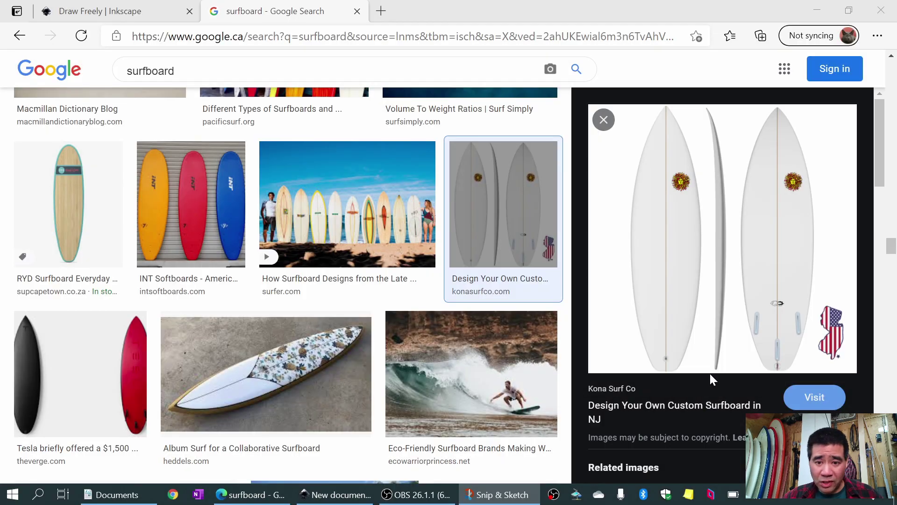
# Copy the surfboard snip and return to the Inkscape document.
pyautogui.click(486, 499)
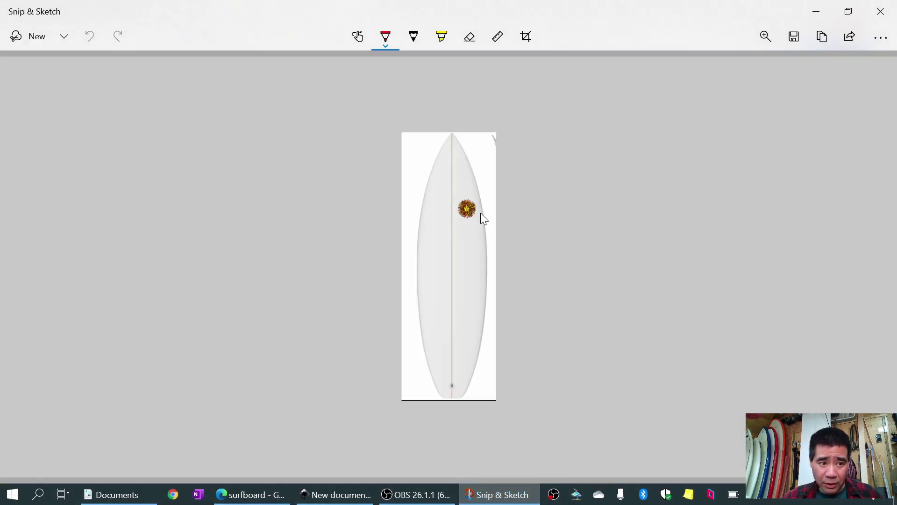
pyautogui.click(822, 37)
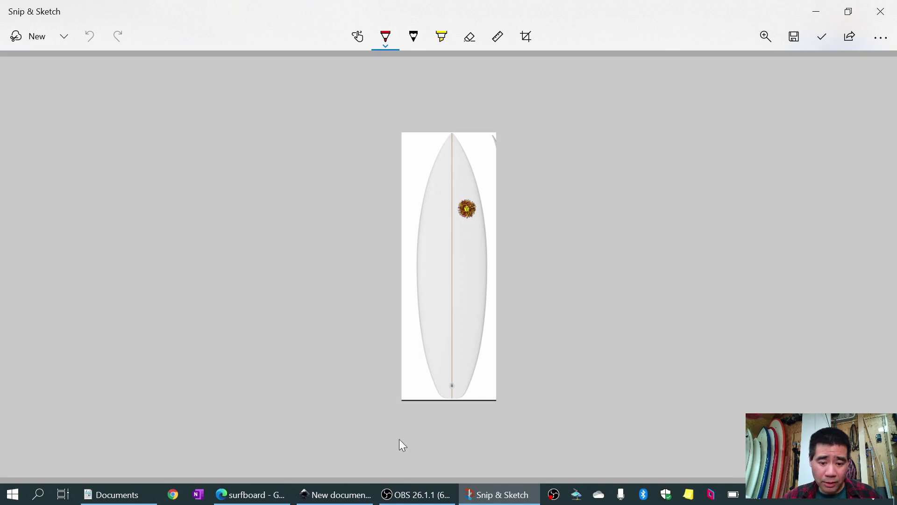
pyautogui.click(323, 498)
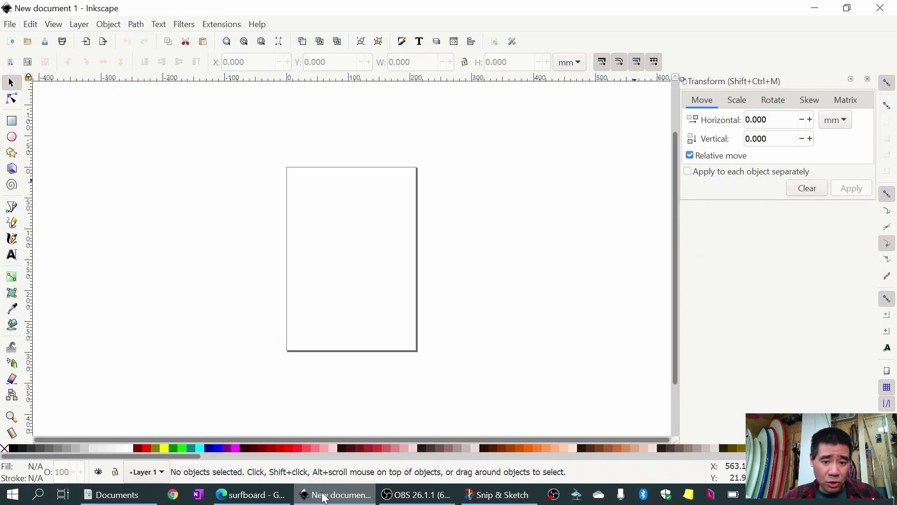
# Paste the 202 × 574 surfboard snip and move it into the page's upper half.
pyautogui.rightClick(431, 169)
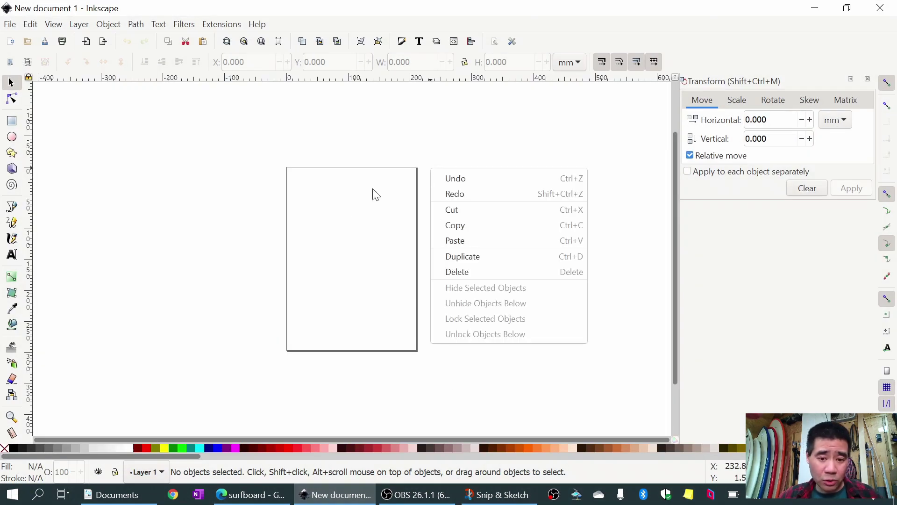
pyautogui.click(332, 260)
pyautogui.rightClick(343, 265)
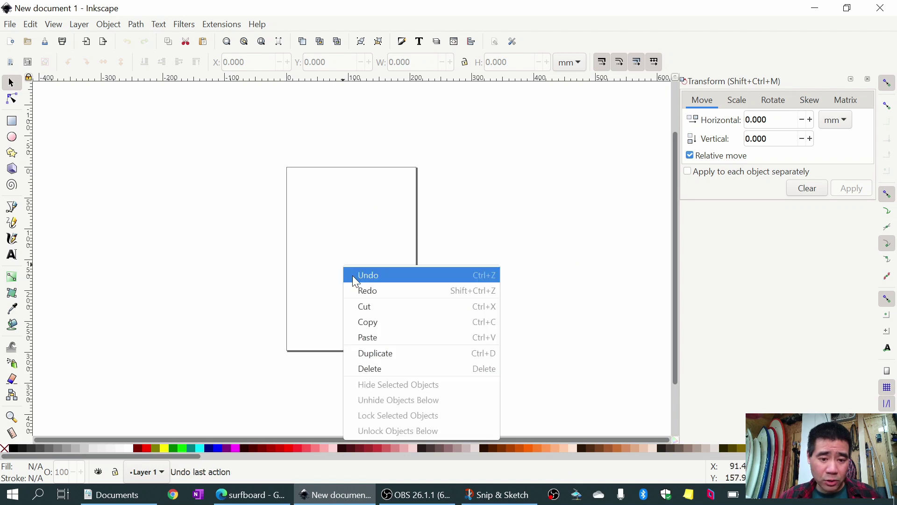
pyautogui.click(369, 337)
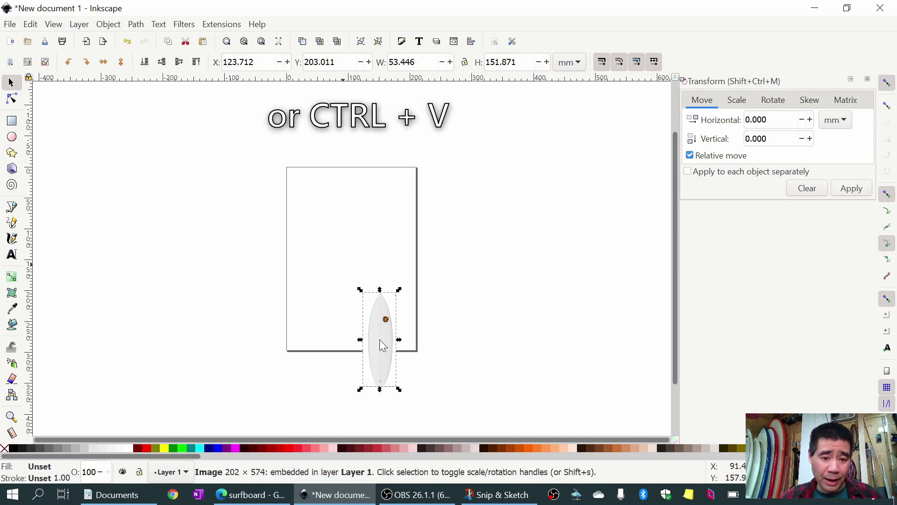
pyautogui.moveTo(384, 331); pyautogui.dragTo(351, 223)
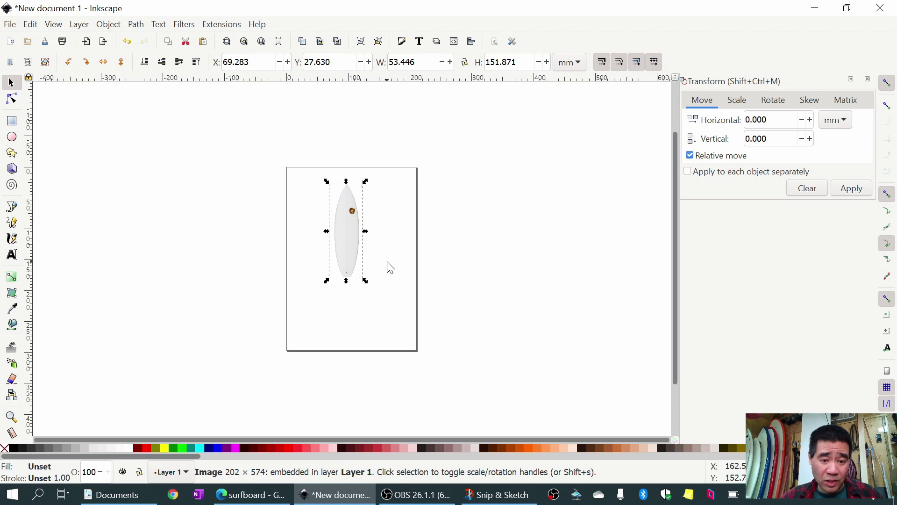
pyautogui.scroll(2, 386, 268)
pyautogui.moveTo(366, 256); pyautogui.dragTo(434, 343)
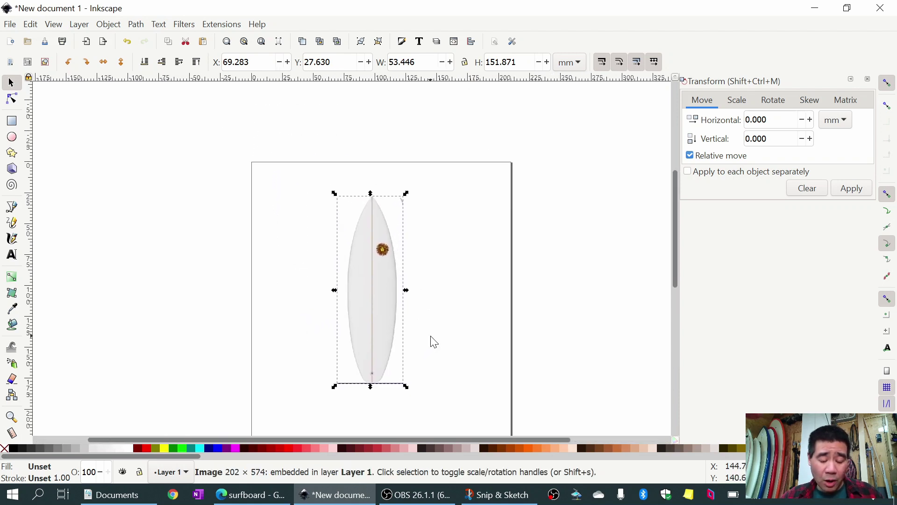
# Zoom and pan to frame the surfboard image, then select the Bezier pen tool.
pyautogui.press('ctrl')
pyautogui.scroll(2, 434, 342)
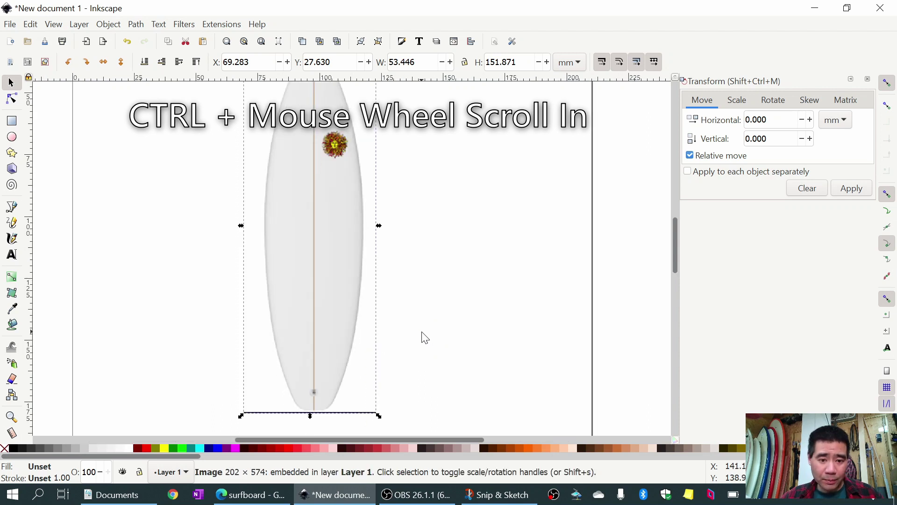
pyautogui.scroll(-2, 424, 337)
pyautogui.scroll(2, 425, 338)
pyautogui.scroll(-2, 424, 337)
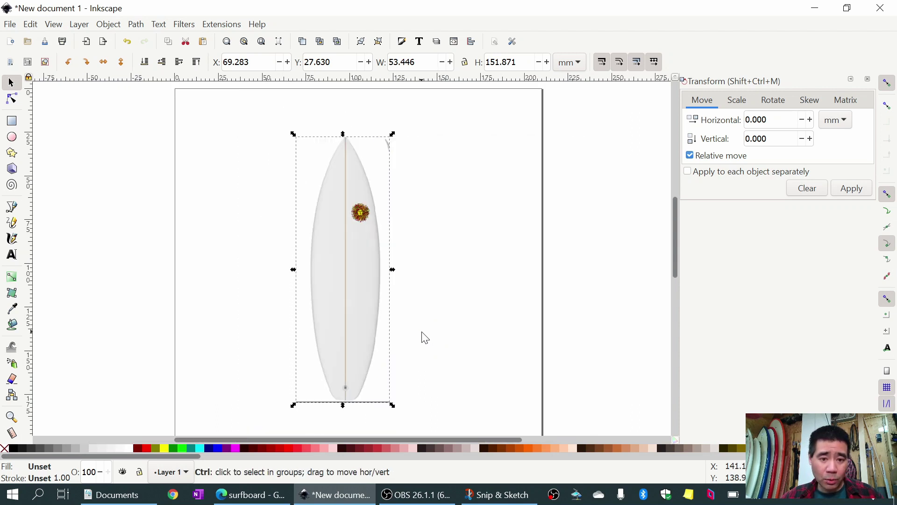
pyautogui.scroll(1, 424, 337)
pyautogui.scroll(-1, 425, 337)
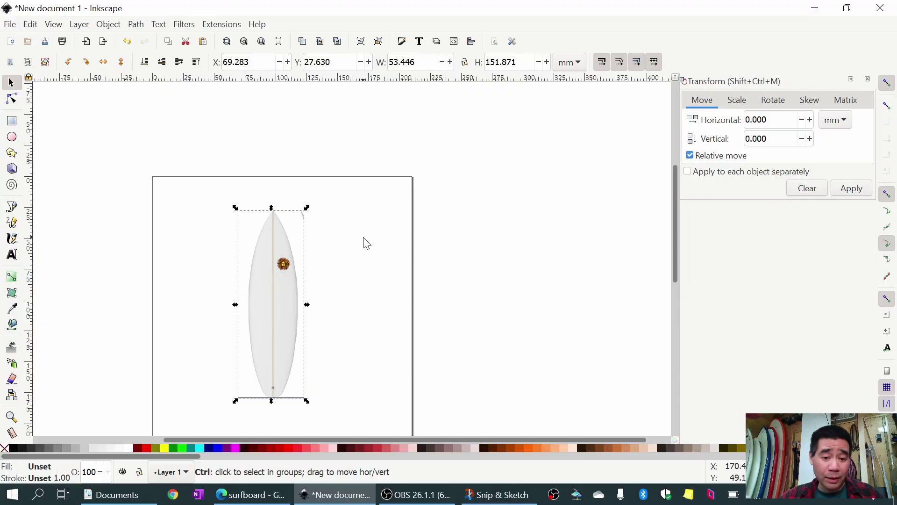
pyautogui.scroll(-2, 367, 235)
pyautogui.scroll(2, 367, 234)
pyautogui.scroll(-2, 367, 235)
pyautogui.scroll(4, 366, 234)
pyautogui.scroll(-1, 367, 234)
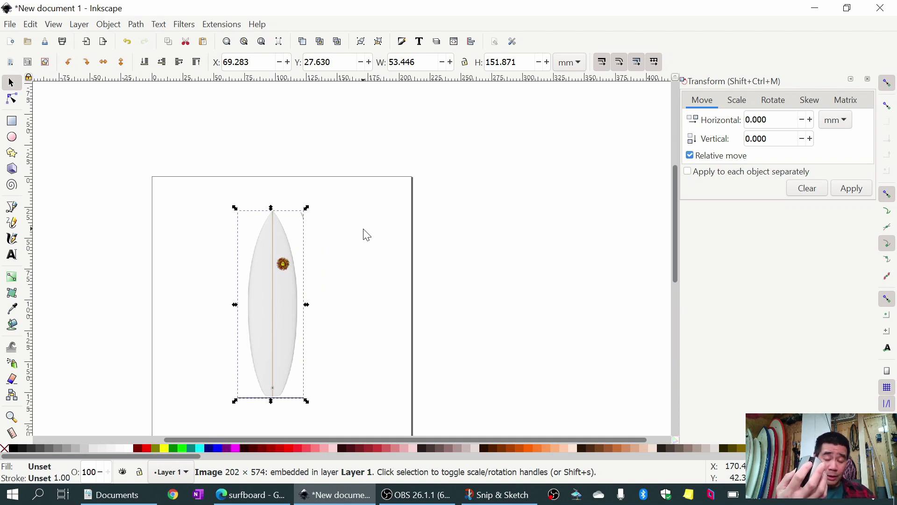
pyautogui.moveTo(367, 235); pyautogui.dragTo(405, 183)
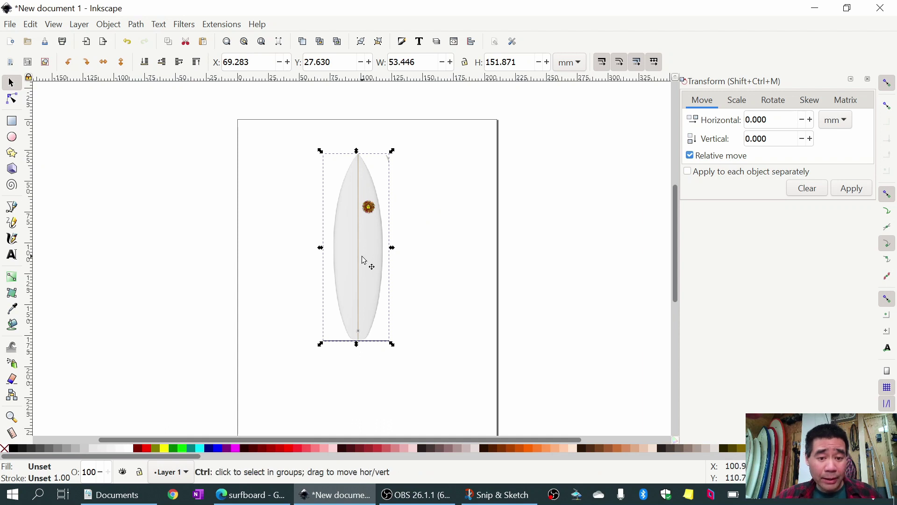
pyautogui.scroll(1, 364, 260)
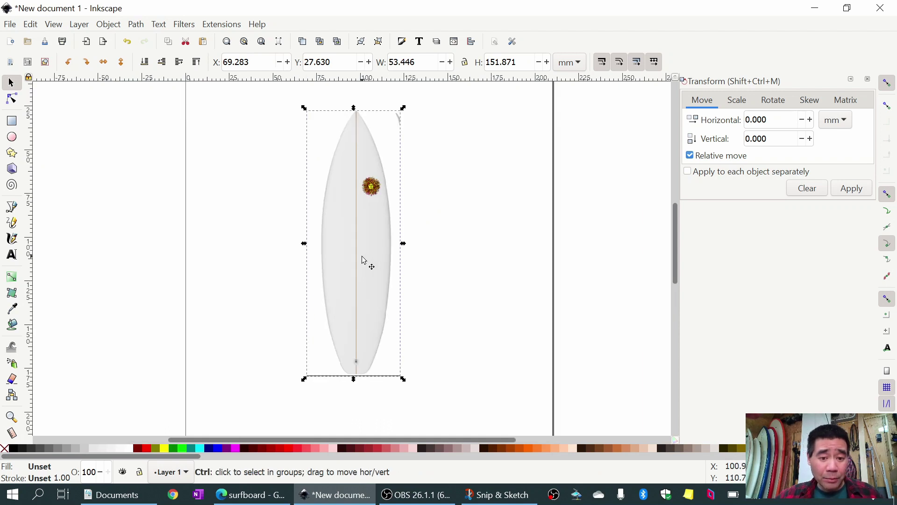
pyautogui.click(14, 209)
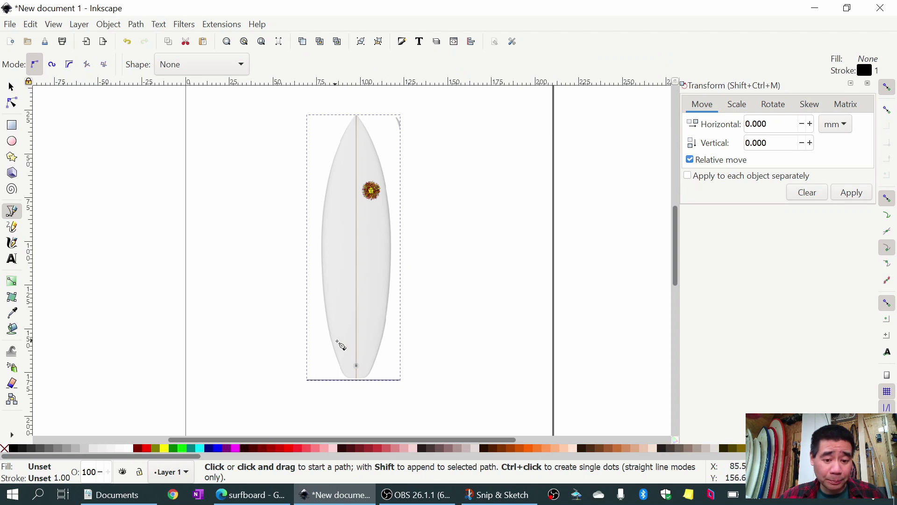
# Draw a Ctrl-constrained vertical centre line from the board's tail up to its nose tip.
pyautogui.keyDown('ctrl'); pyautogui.scroll(3, 367, 377); pyautogui.keyUp('ctrl')
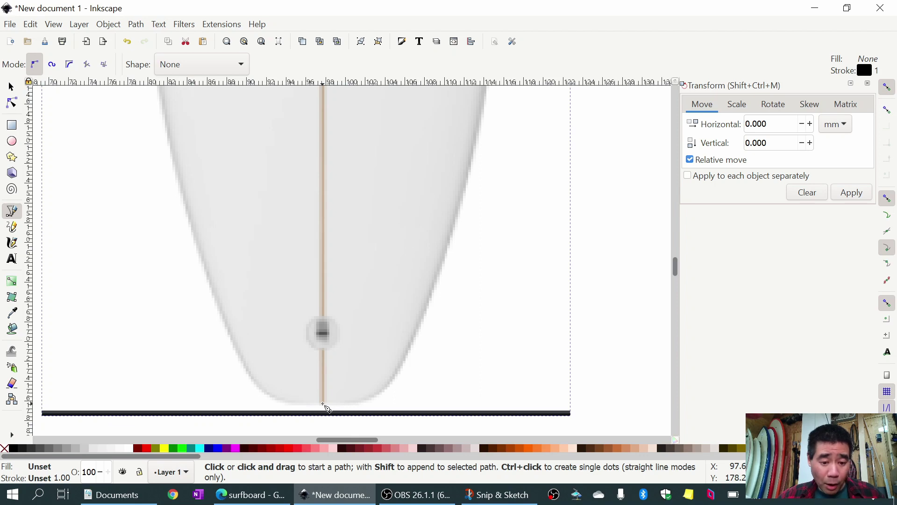
pyautogui.click(322, 403)
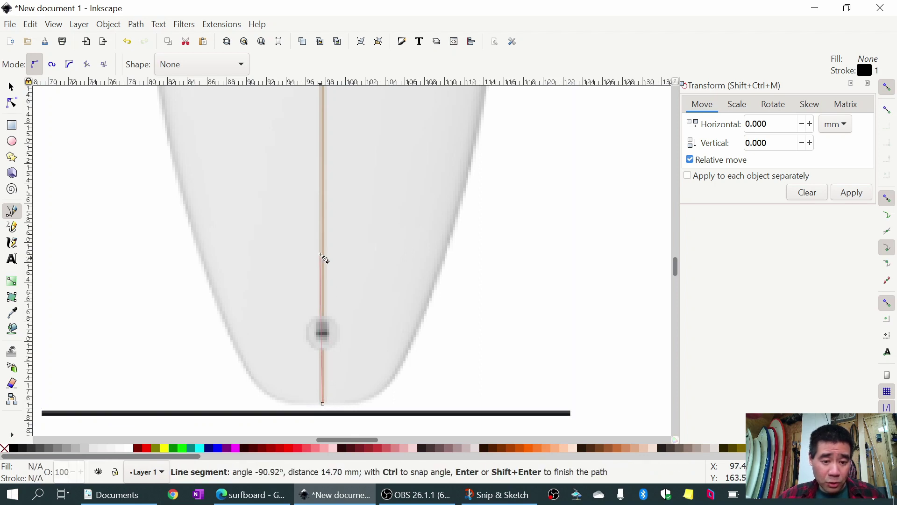
pyautogui.scroll(20, 325, 128)
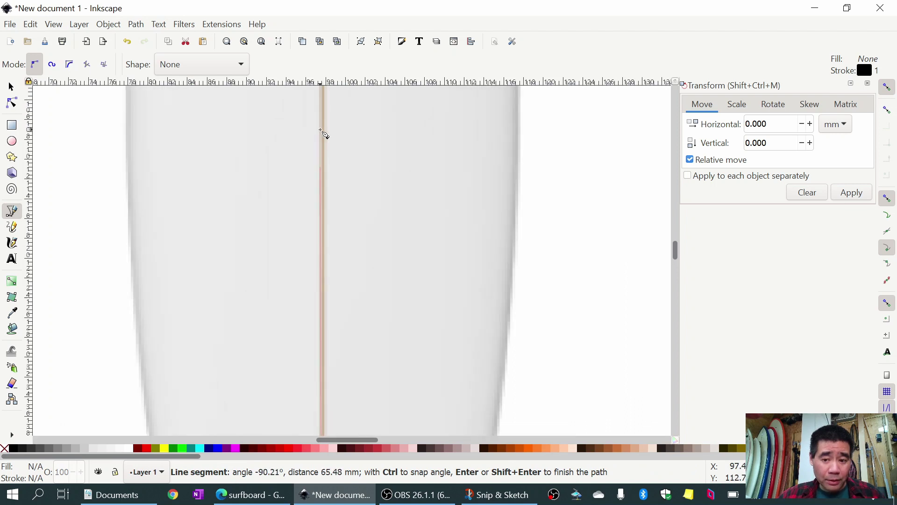
pyautogui.scroll(20, 326, 136)
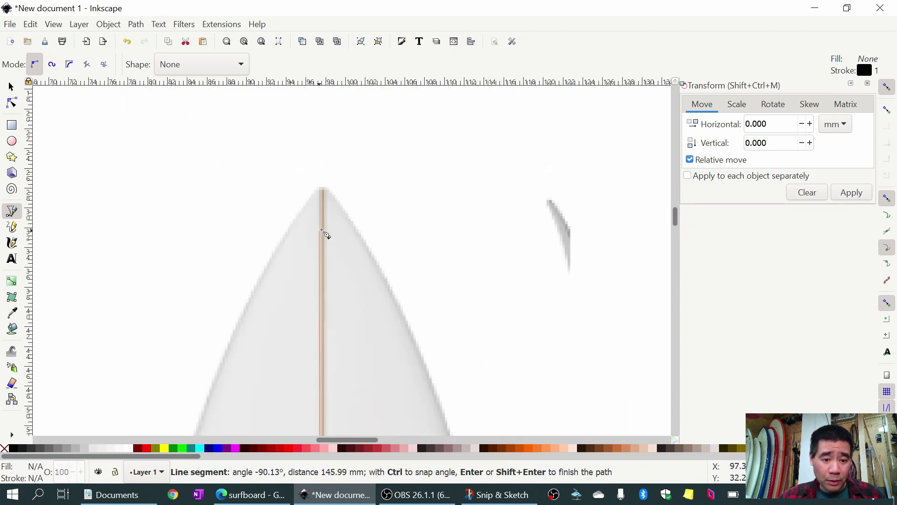
pyautogui.scroll(-20, 325, 236)
pyautogui.scroll(-20, 325, 258)
pyautogui.scroll(8, 326, 259)
pyautogui.scroll(15, 324, 257)
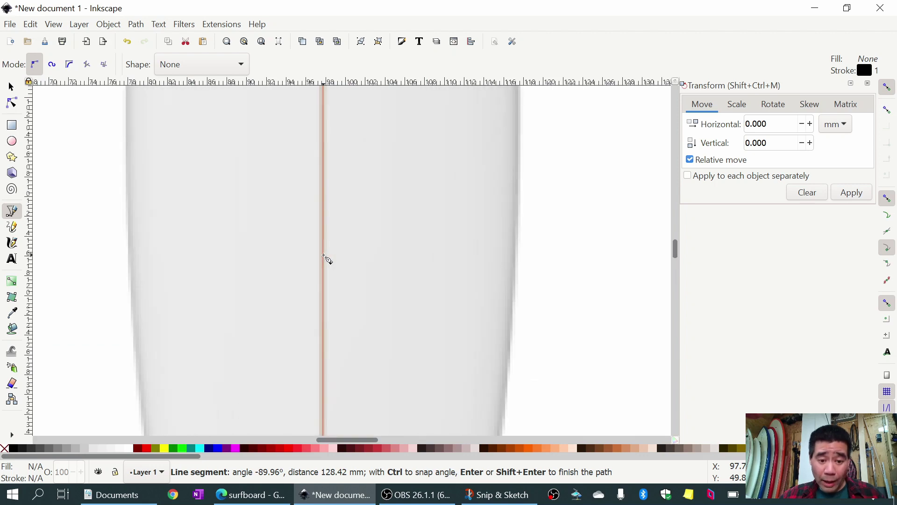
pyautogui.scroll(20, 326, 258)
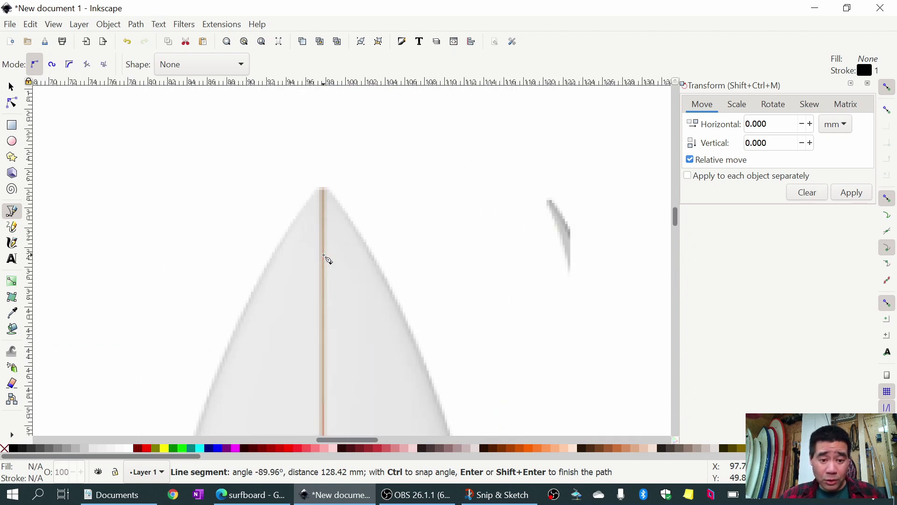
pyautogui.scroll(-8, 326, 258)
pyautogui.scroll(6, 327, 259)
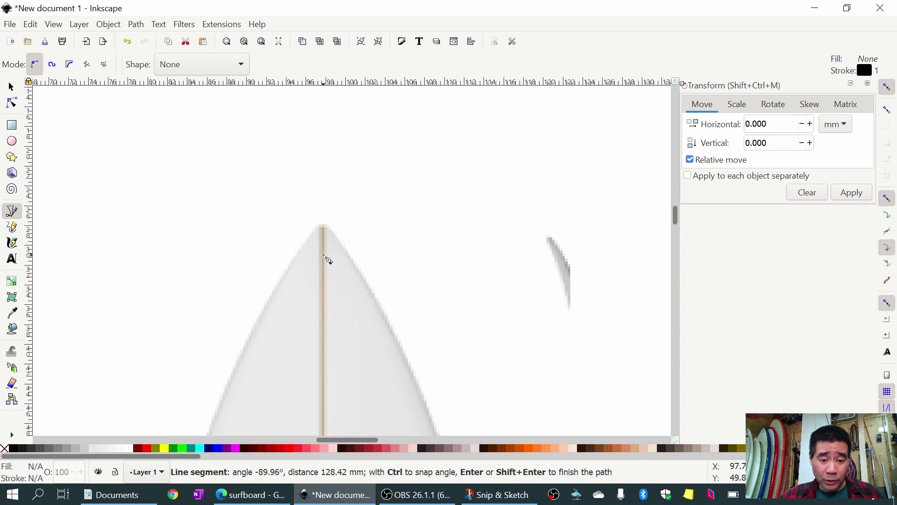
pyautogui.scroll(2, 327, 258)
pyautogui.scroll(-12, 327, 258)
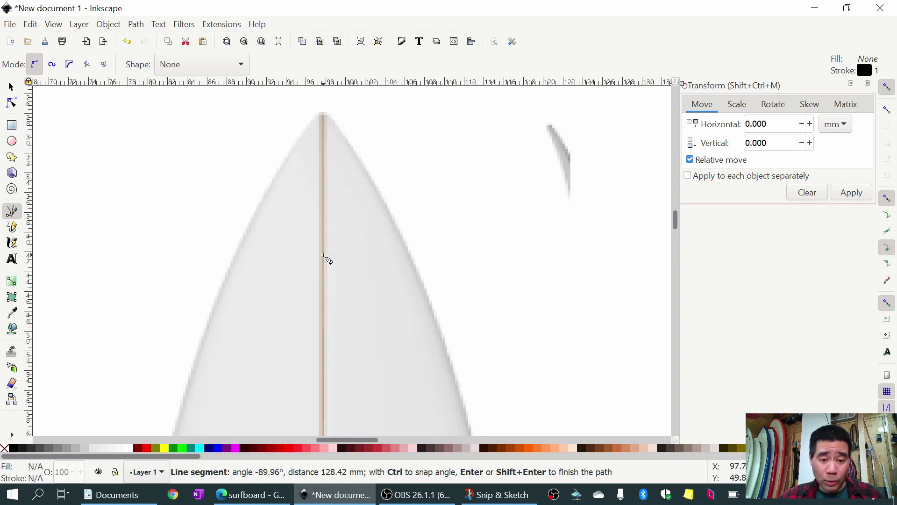
pyautogui.scroll(5, 326, 258)
pyautogui.scroll(-8, 325, 258)
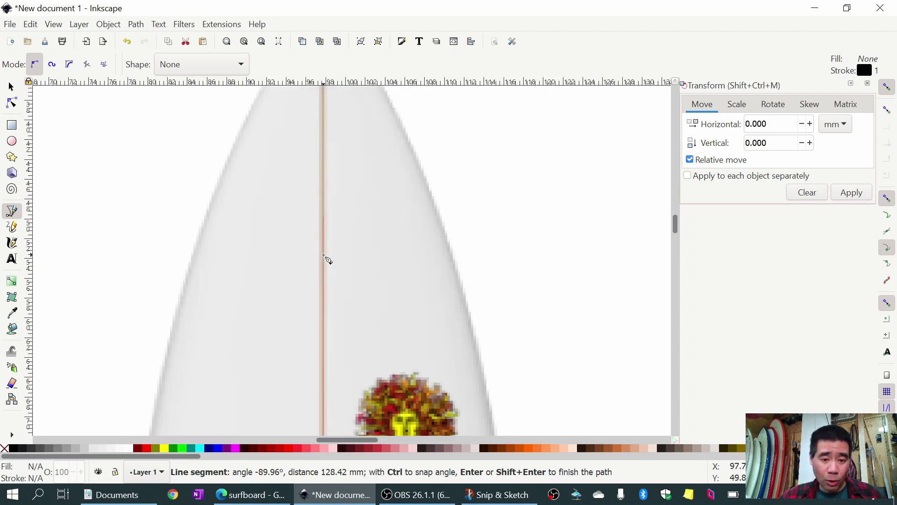
pyautogui.scroll(3, 326, 258)
pyautogui.scroll(10, 326, 258)
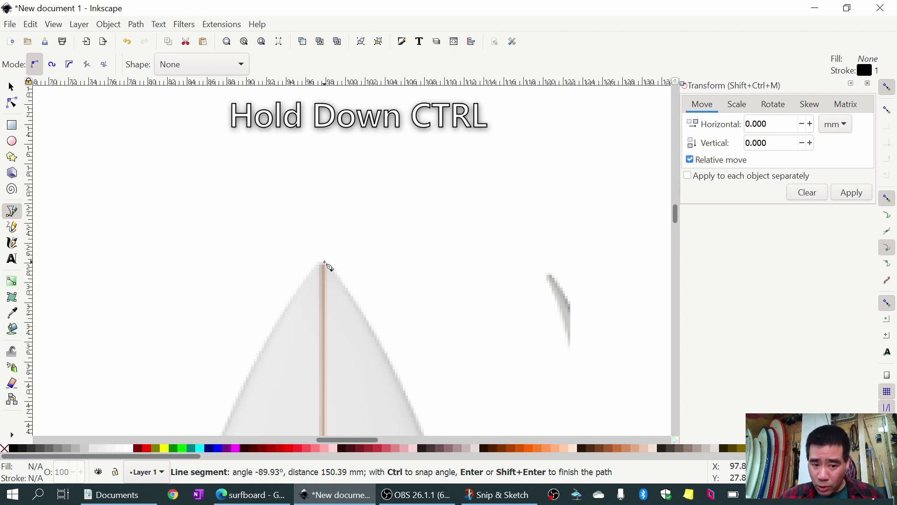
pyautogui.press('ctrl')
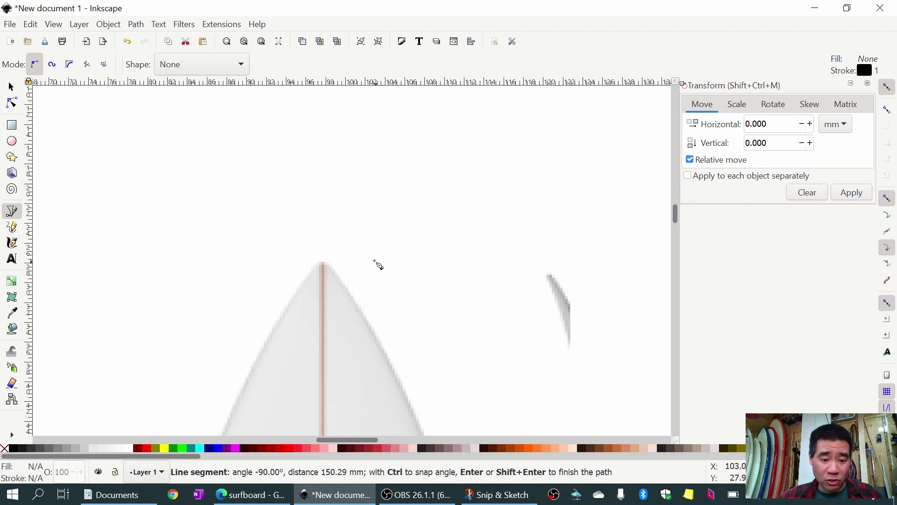
pyautogui.doubleClick(327, 267)
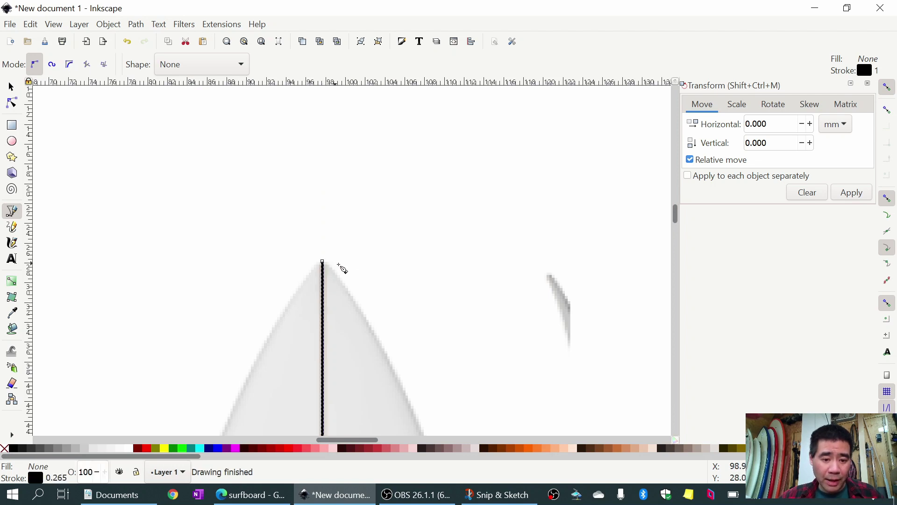
# Continue the path from the centre line's top, placing nodes down the nose and right rail past the logo.
pyautogui.scroll(-8, 369, 295)
pyautogui.scroll(4, 366, 297)
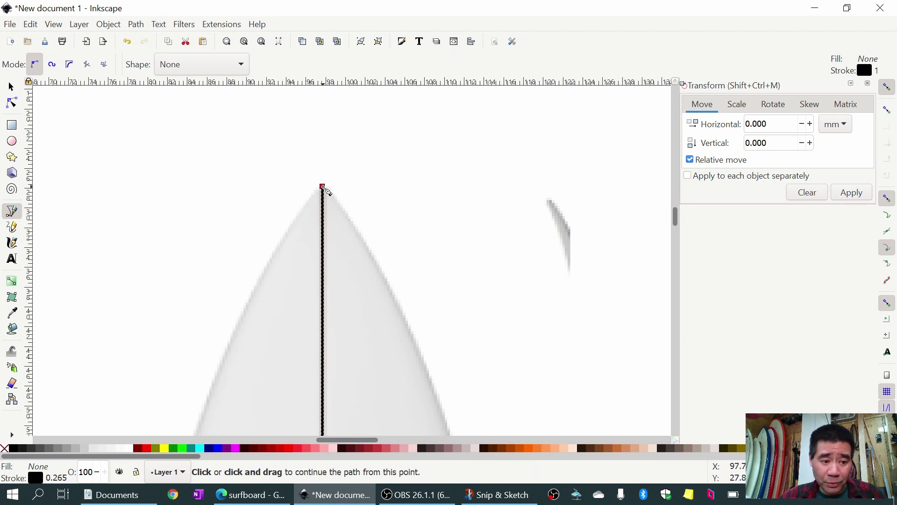
pyautogui.click(323, 188)
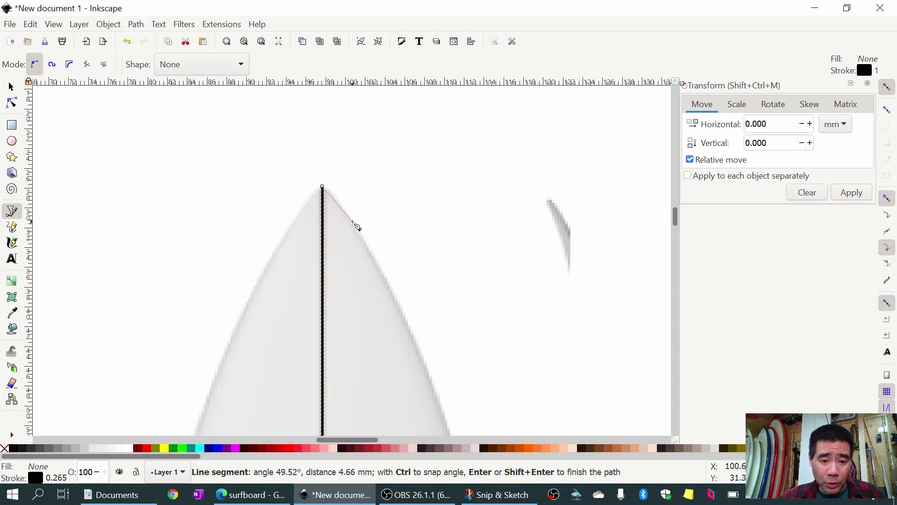
pyautogui.click(364, 240)
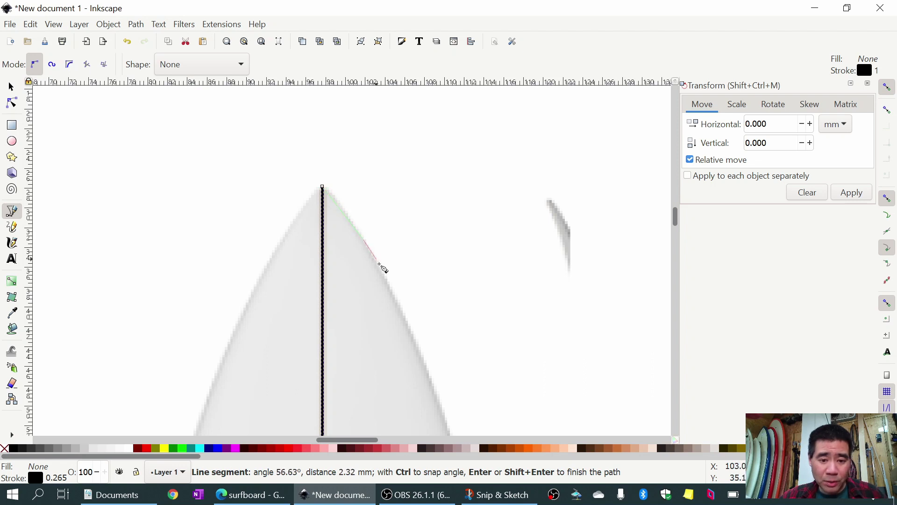
pyautogui.click(402, 311)
pyautogui.click(419, 350)
pyautogui.scroll(-6, 421, 357)
pyautogui.scroll(-4, 421, 358)
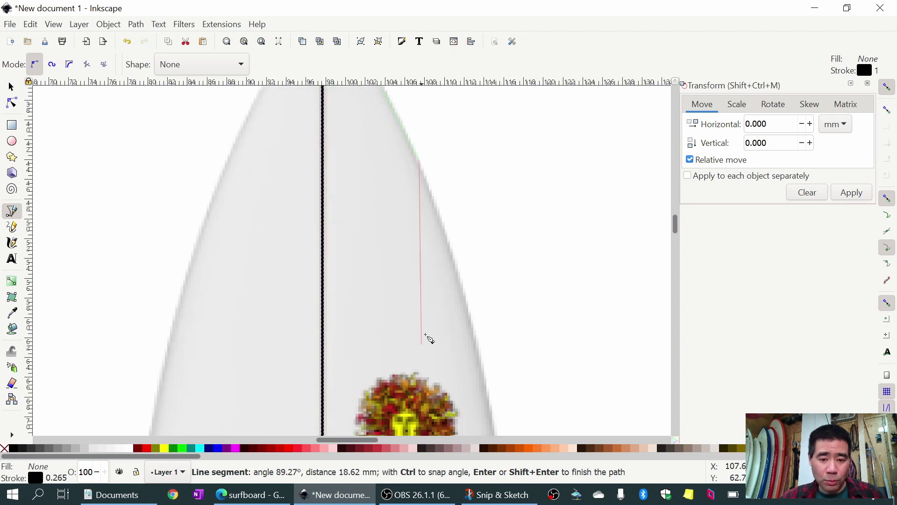
pyautogui.click(449, 242)
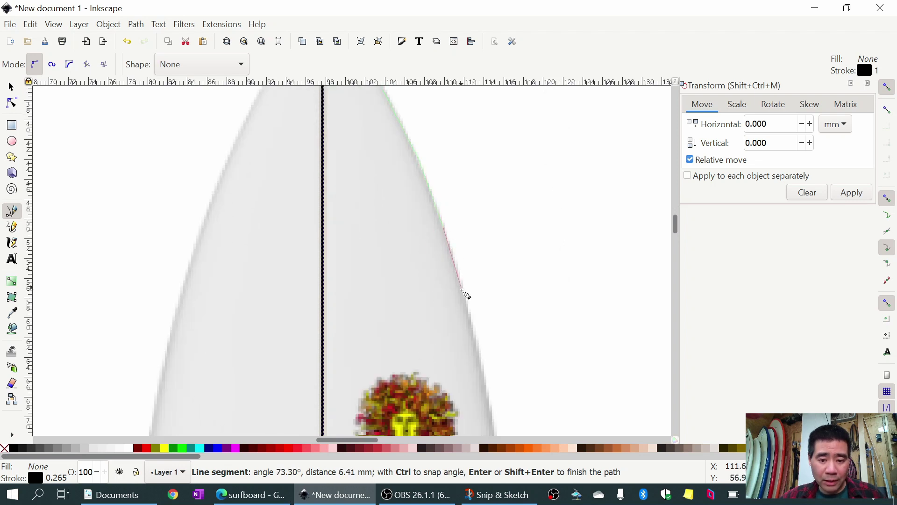
pyautogui.click(468, 302)
pyautogui.scroll(-11, 472, 311)
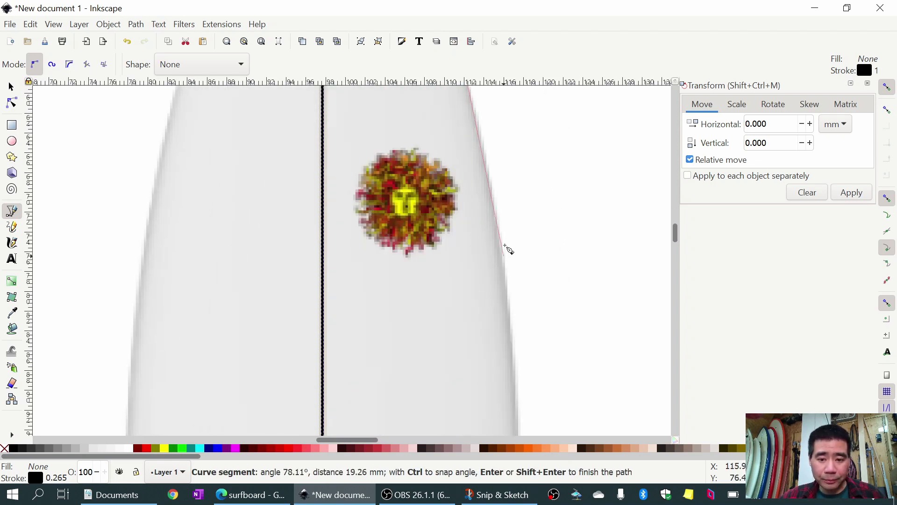
pyautogui.click(493, 191)
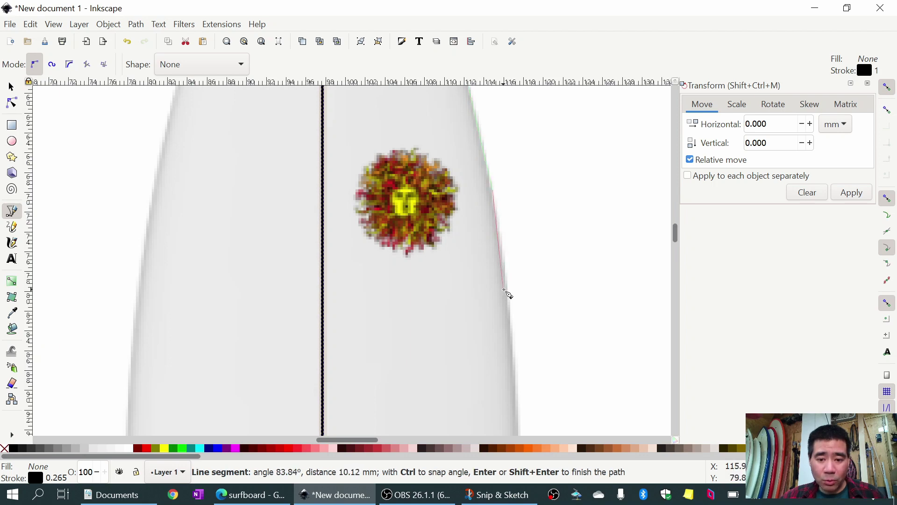
pyautogui.click(510, 294)
pyautogui.click(516, 358)
# Trace the widest part and tail, closing the outline back at the centre line's start.
pyautogui.scroll(-12, 516, 365)
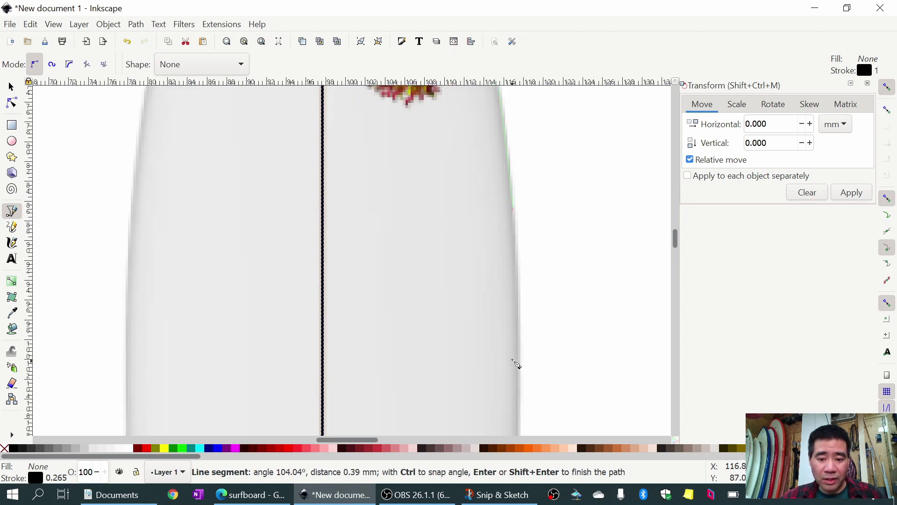
pyautogui.click(516, 195)
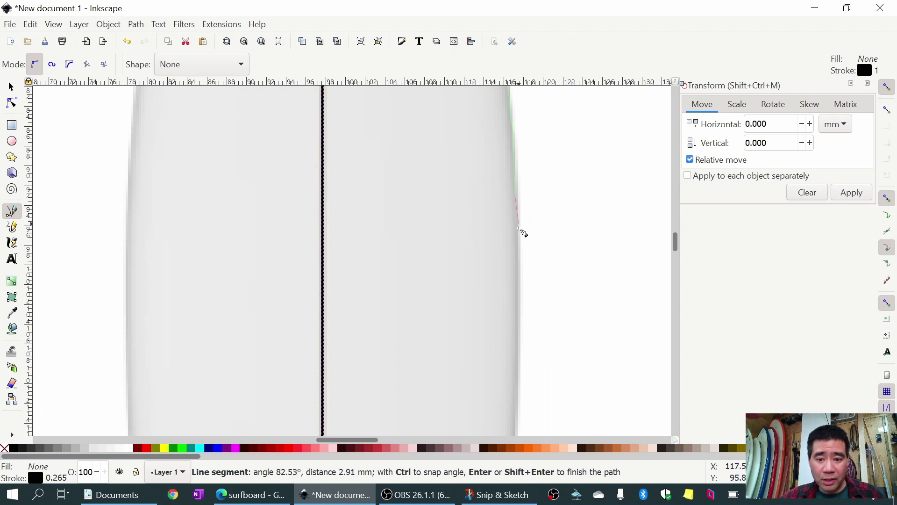
pyautogui.click(520, 299)
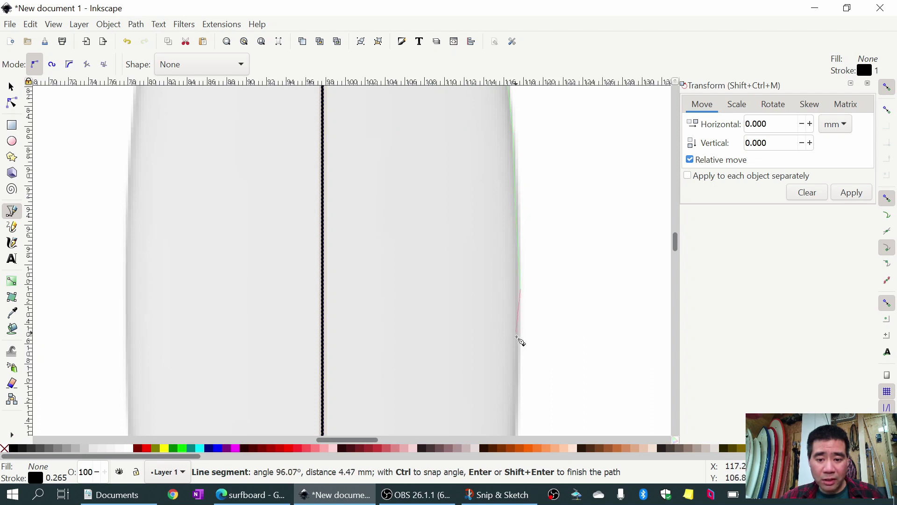
pyautogui.scroll(-6, 514, 323)
pyautogui.scroll(-15, 491, 271)
pyautogui.click(449, 345)
pyautogui.scroll(-10, 420, 318)
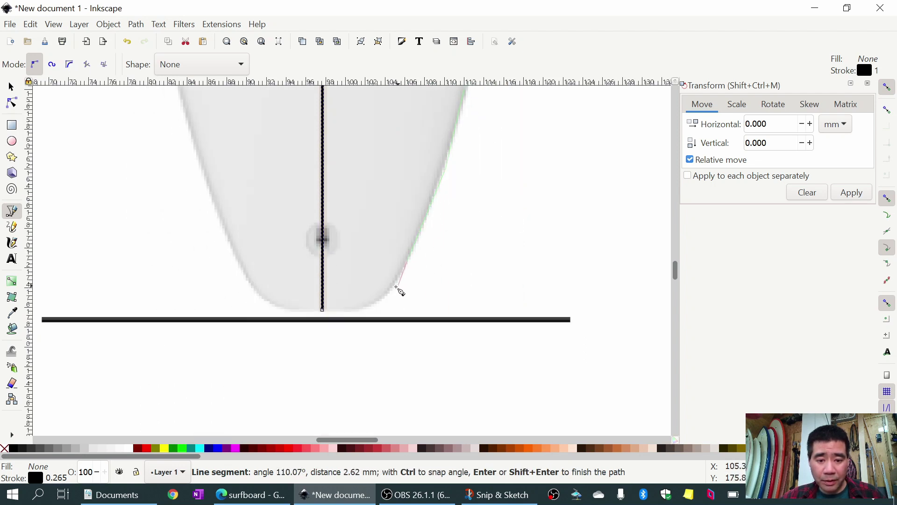
pyautogui.click(363, 309)
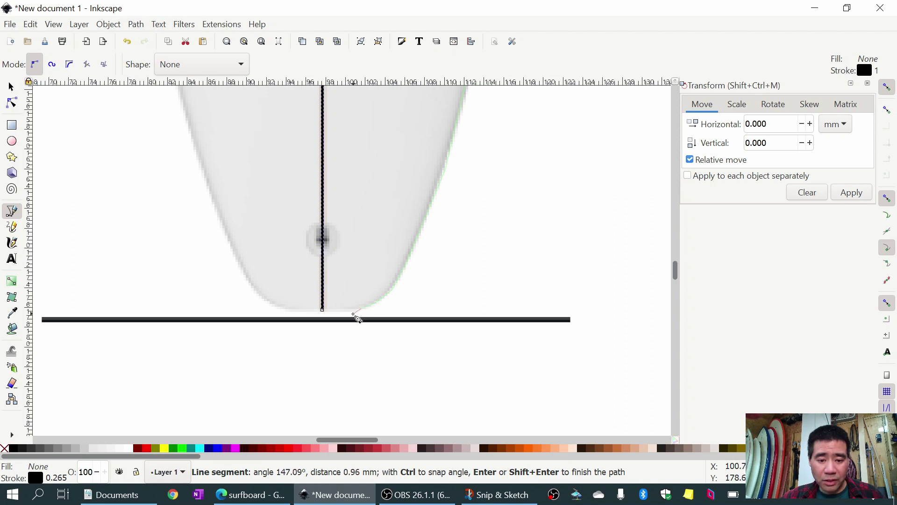
pyautogui.click(349, 309)
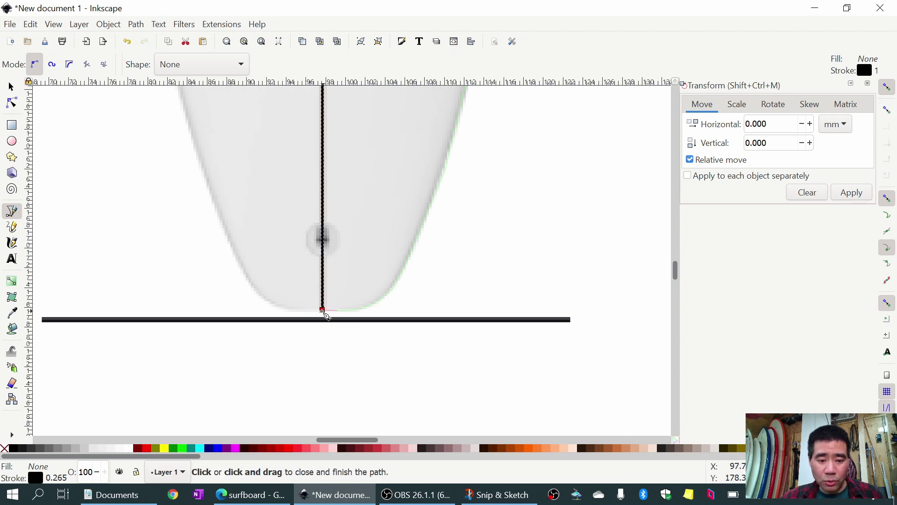
pyautogui.click(322, 310)
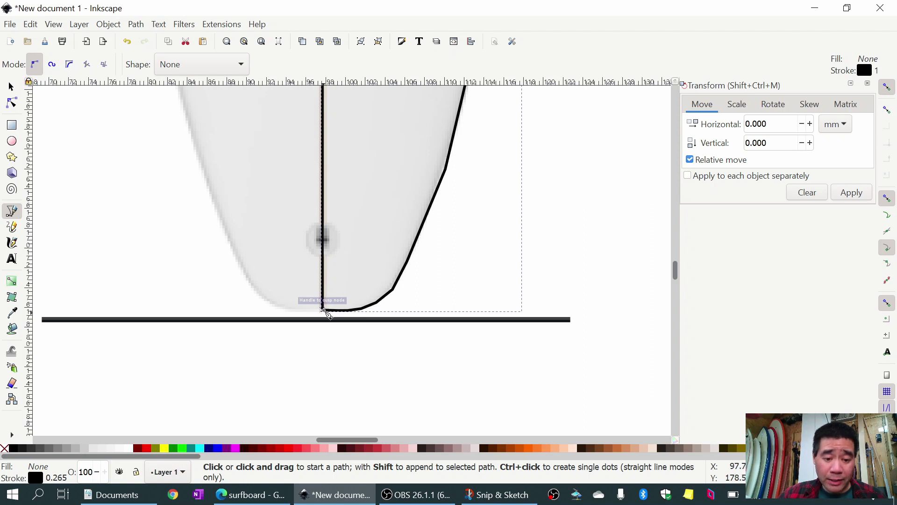
pyautogui.scroll(3, 337, 298)
pyautogui.keyDown('ctrl'); pyautogui.scroll(-2, 341, 296); pyautogui.keyUp('ctrl')
pyautogui.keyDown('ctrl'); pyautogui.scroll(-2, 355, 255); pyautogui.keyUp('ctrl')
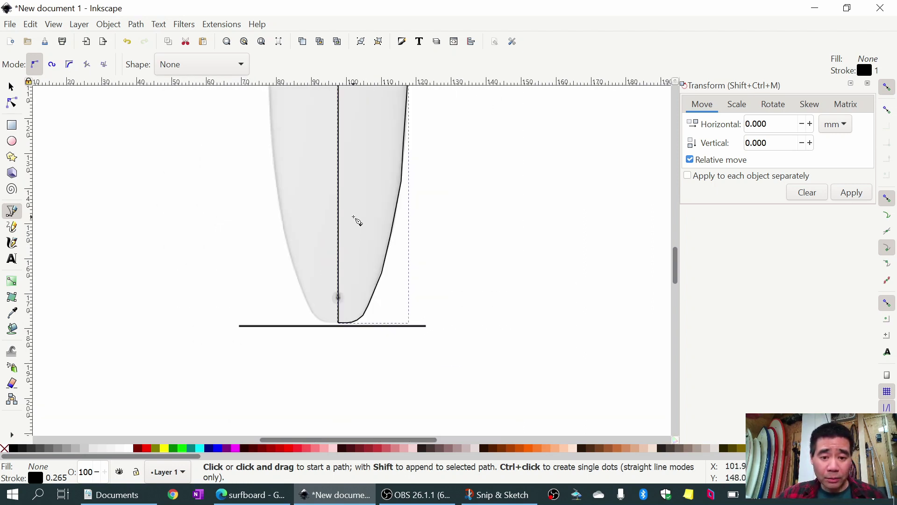
pyautogui.scroll(-3, 357, 218)
pyautogui.scroll(5, 359, 208)
pyautogui.scroll(-2, 339, 411)
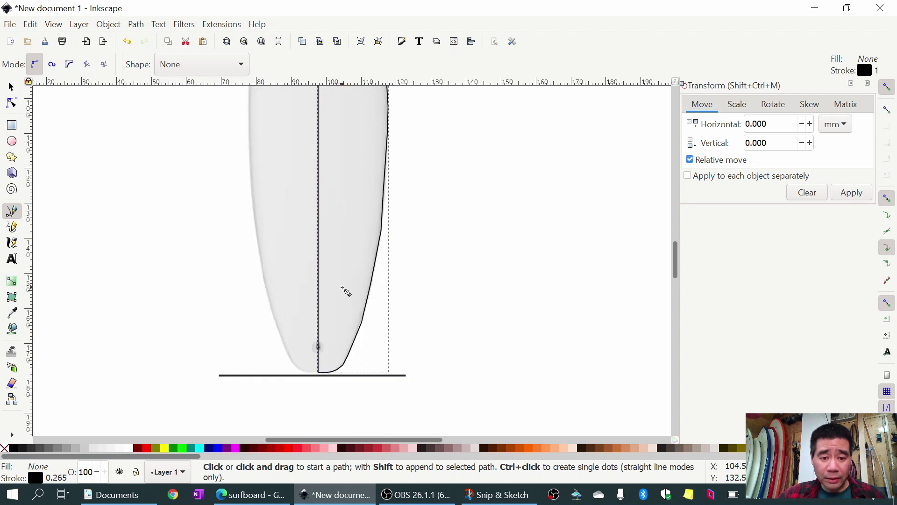
pyautogui.scroll(4, 351, 247)
pyautogui.keyDown('ctrl'); pyautogui.scroll(2, 351, 243); pyautogui.keyUp('ctrl')
pyautogui.scroll(2, 344, 234)
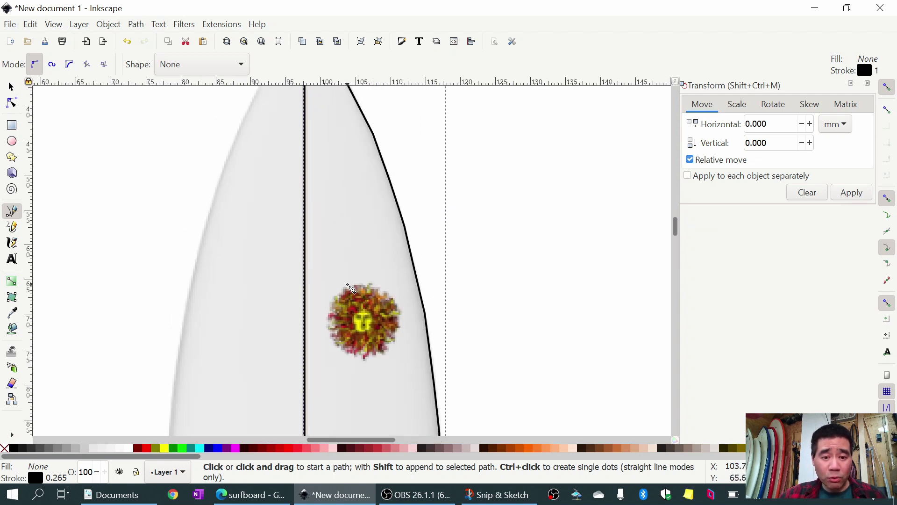
pyautogui.keyDown('ctrl'); pyautogui.scroll(-2, 334, 233); pyautogui.keyUp('ctrl')
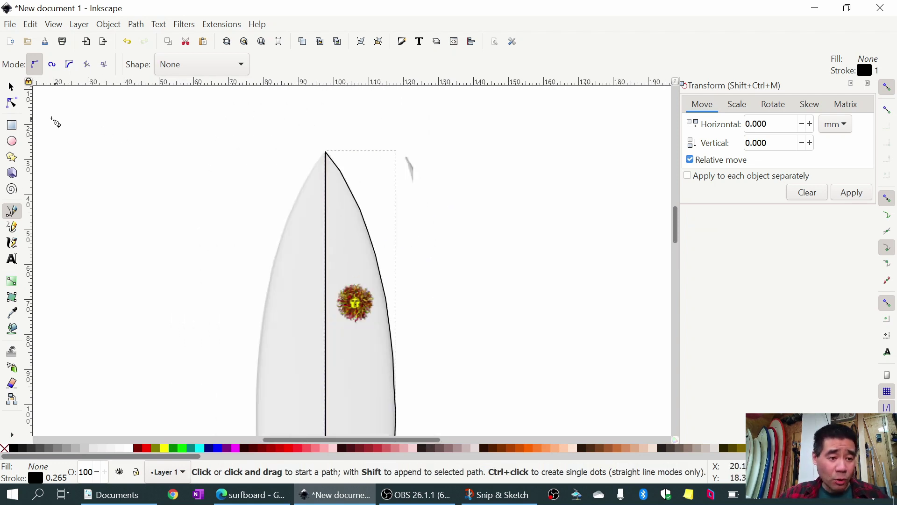
# With the Node tool, zoom on the nose and drag-select the upper rail nodes of the outline.
pyautogui.click(12, 103)
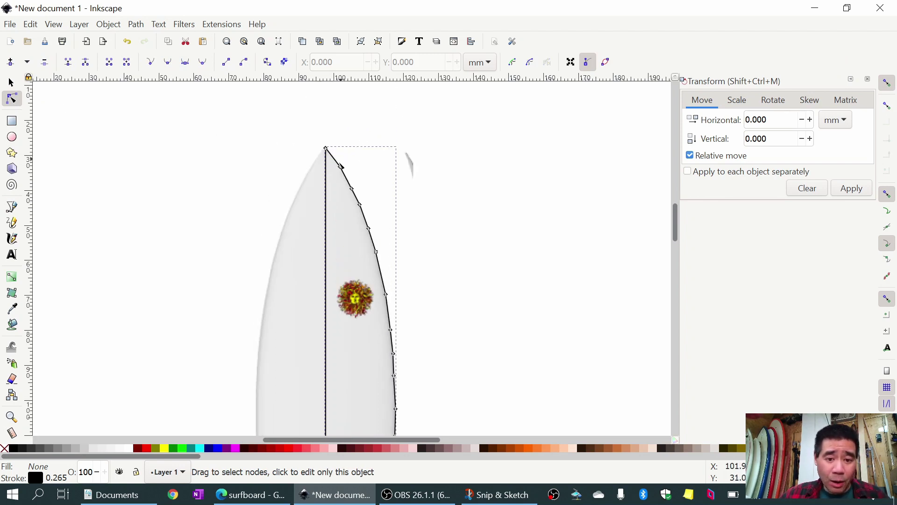
pyautogui.keyDown('ctrl'); pyautogui.scroll(4, 353, 172); pyautogui.keyUp('ctrl')
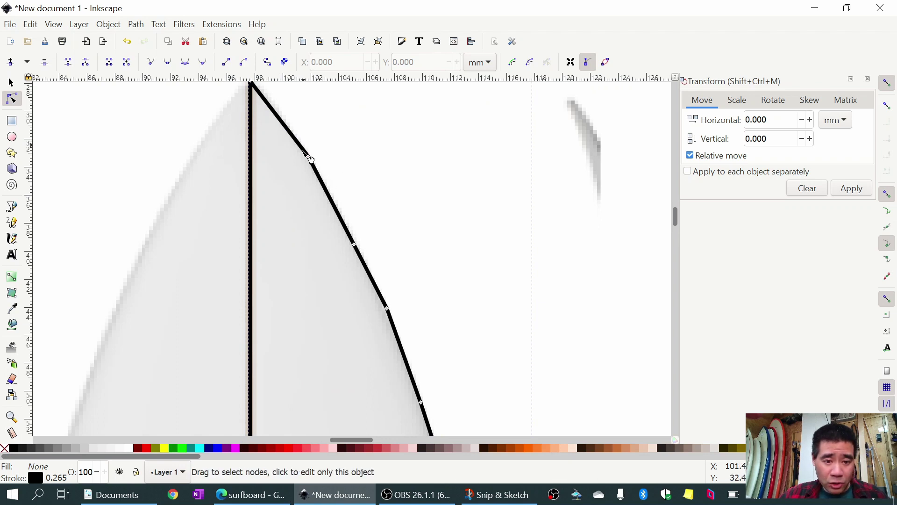
pyautogui.scroll(1, 307, 141)
pyautogui.scroll(-6, 307, 149)
pyautogui.scroll(-3, 307, 157)
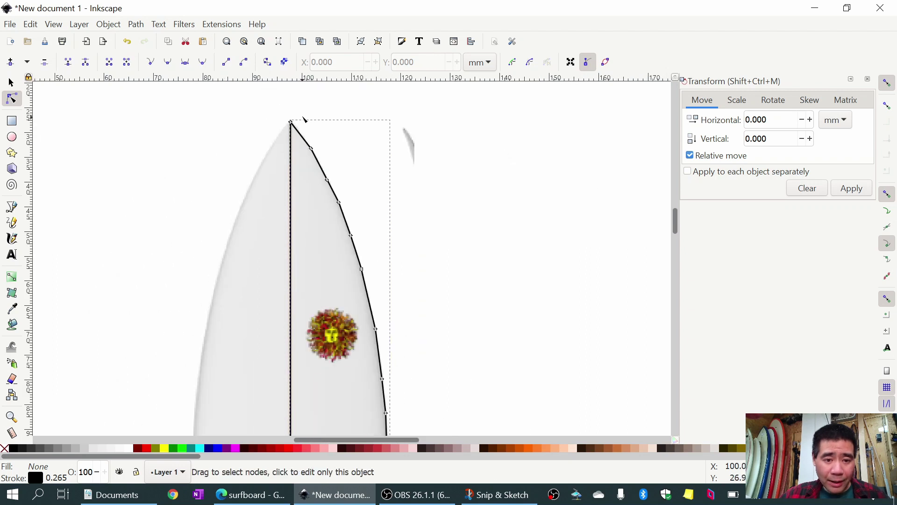
pyautogui.moveTo(303, 114); pyautogui.dragTo(460, 418)
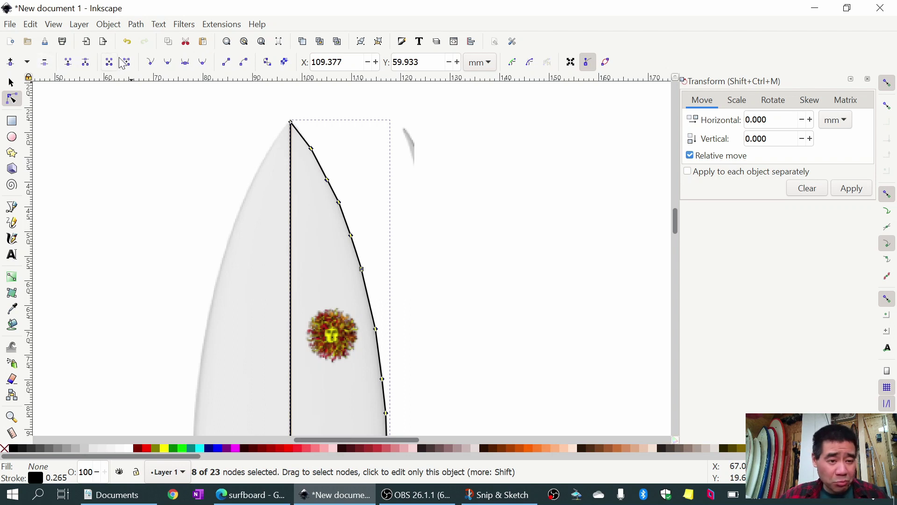
# Smooth the selected nodes and nudge the nose-curve nodes to follow the board's edge.
pyautogui.click(169, 66)
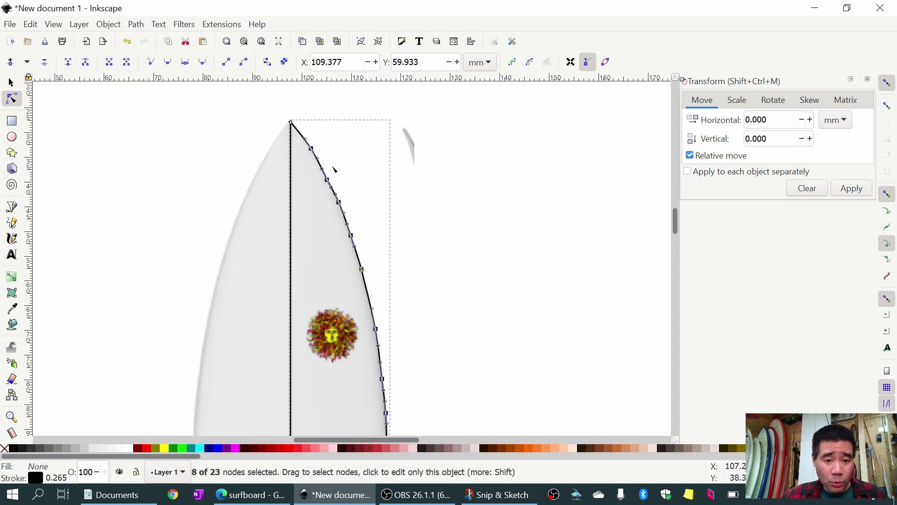
pyautogui.scroll(4, 345, 183)
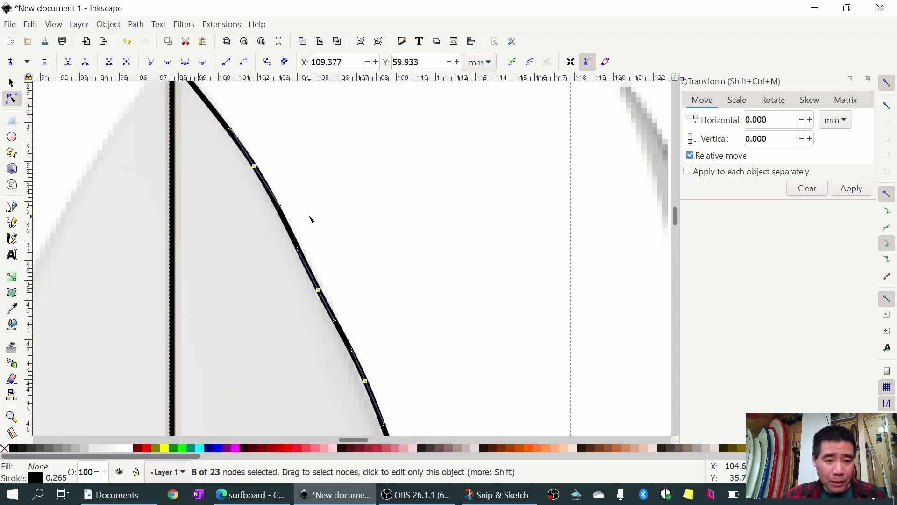
pyautogui.scroll(-1, 312, 220)
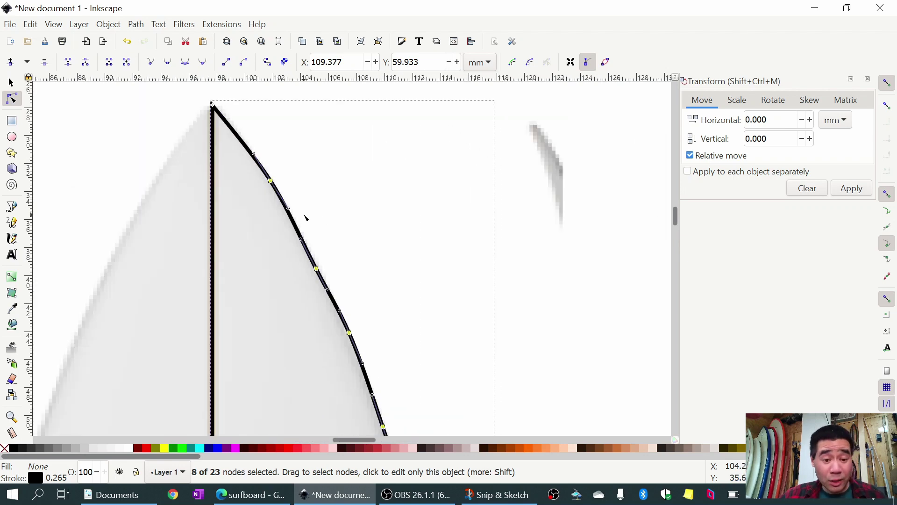
pyautogui.scroll(-2, 306, 220)
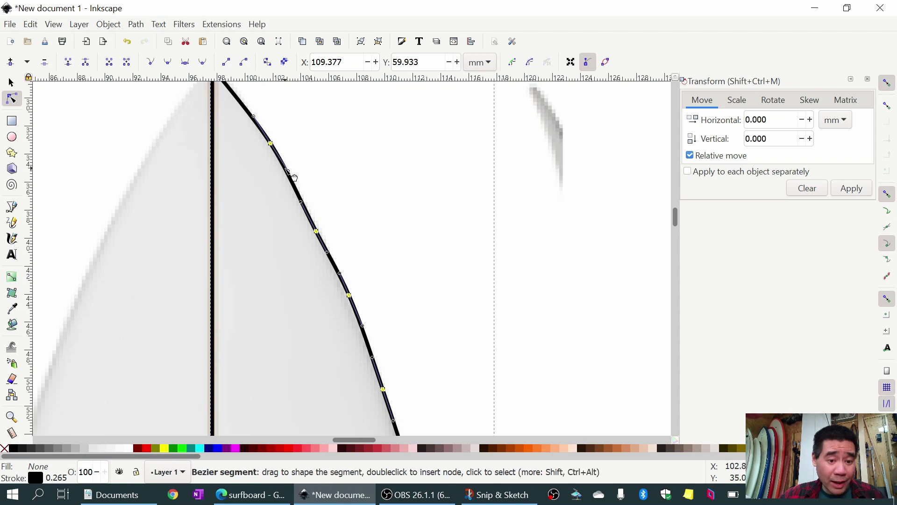
pyautogui.moveTo(289, 172)
pyautogui.mouseDown()
pyautogui.moveTo(315, 154)
pyautogui.moveTo(312, 167)
pyautogui.moveTo(268, 192)
pyautogui.moveTo(294, 184)
pyautogui.moveTo(325, 135)
pyautogui.moveTo(294, 180)
pyautogui.mouseUp()
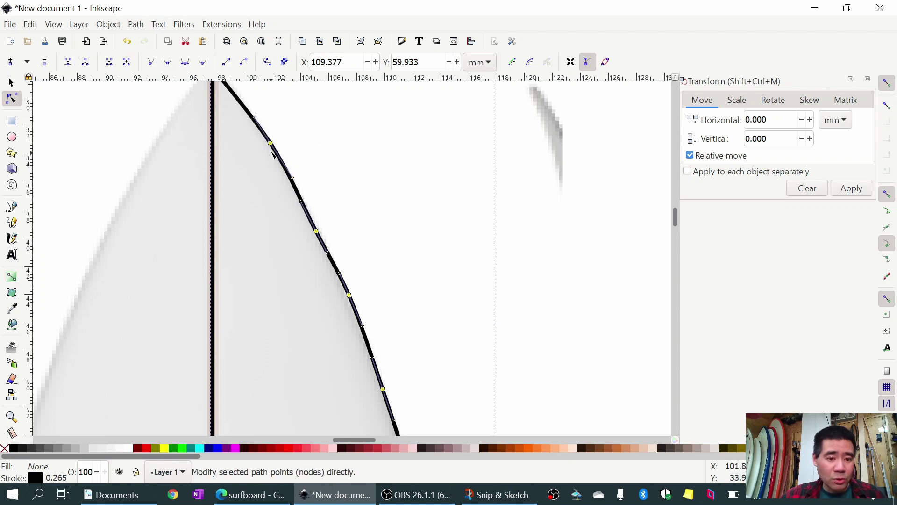
pyautogui.moveTo(271, 143)
pyautogui.mouseDown()
pyautogui.moveTo(302, 131)
pyautogui.moveTo(270, 143)
pyautogui.mouseUp()
pyautogui.click(523, 192)
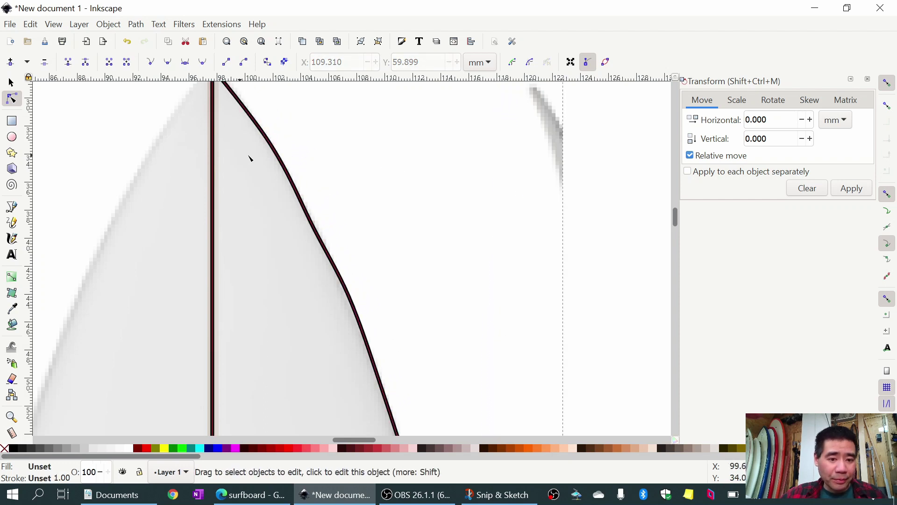
pyautogui.click(277, 154)
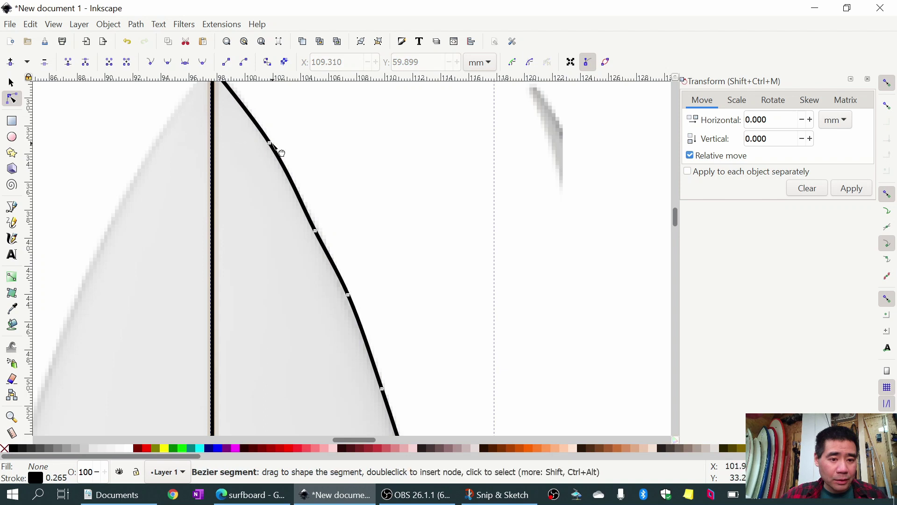
pyautogui.moveTo(269, 144)
pyautogui.mouseDown()
pyautogui.moveTo(280, 139)
pyautogui.moveTo(269, 141)
pyautogui.mouseUp()
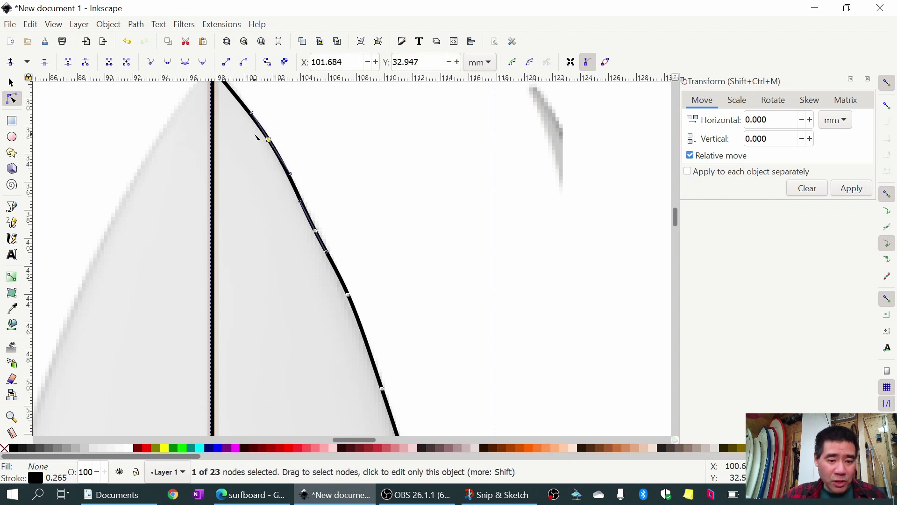
pyautogui.click(275, 148)
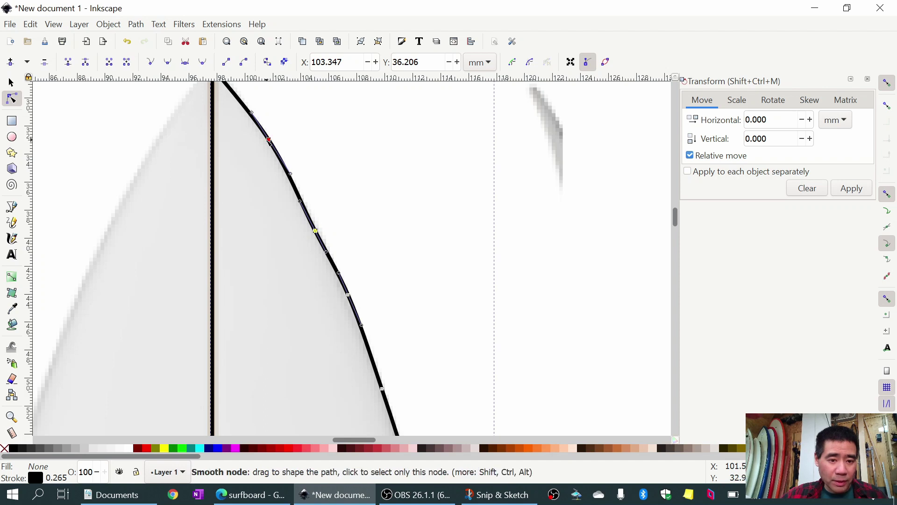
pyautogui.moveTo(270, 142)
pyautogui.mouseDown()
pyautogui.moveTo(293, 131)
pyautogui.moveTo(265, 139)
pyautogui.mouseUp()
pyautogui.click(326, 184)
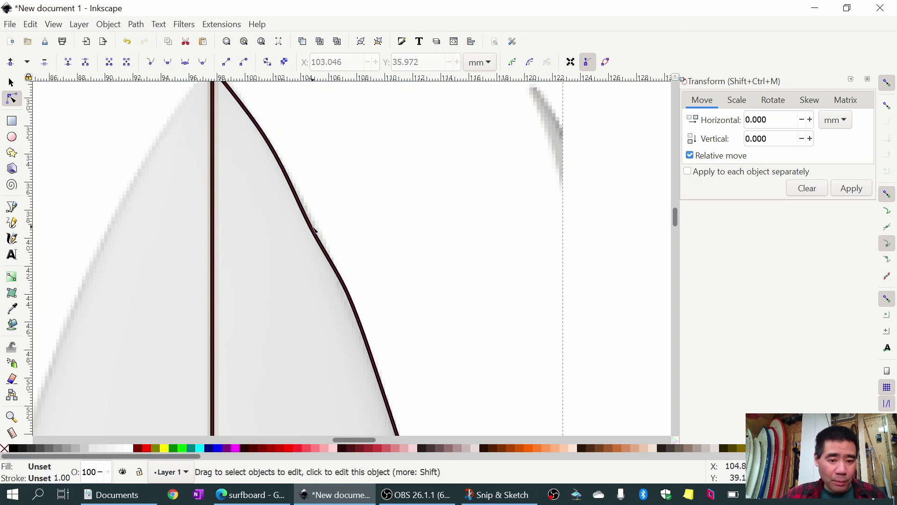
pyautogui.click(312, 231)
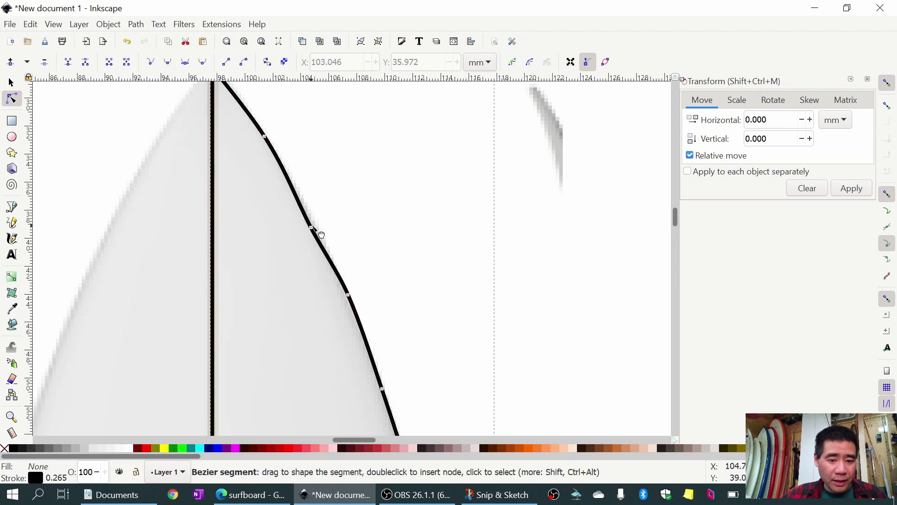
pyautogui.moveTo(317, 230); pyautogui.dragTo(323, 233)
# Smooth the lower rail and tail nodes, then shift right-edge nodes outward to fit the board.
pyautogui.scroll(-2, 331, 222)
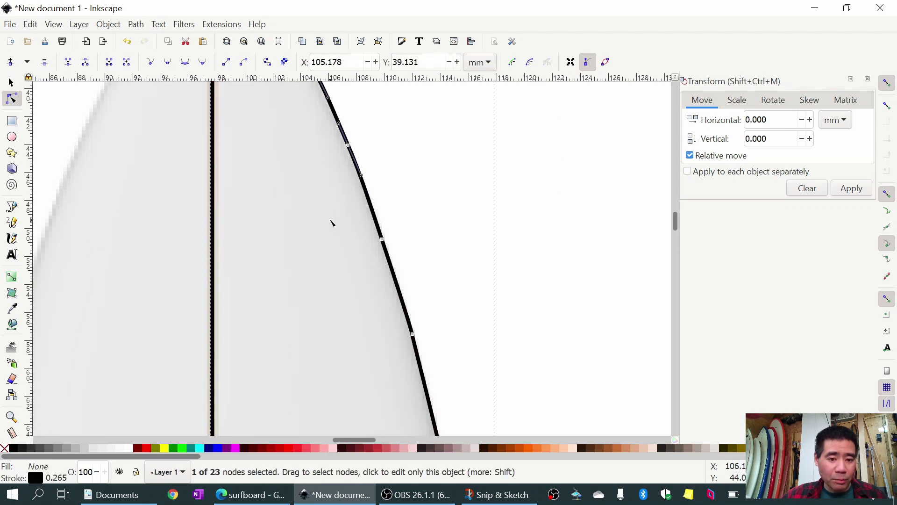
pyautogui.scroll(-3, 355, 221)
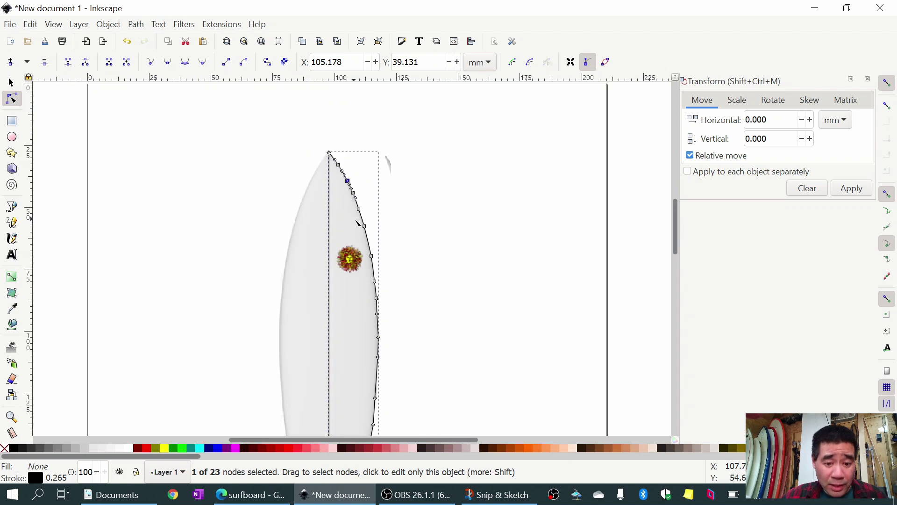
pyautogui.scroll(-3, 361, 233)
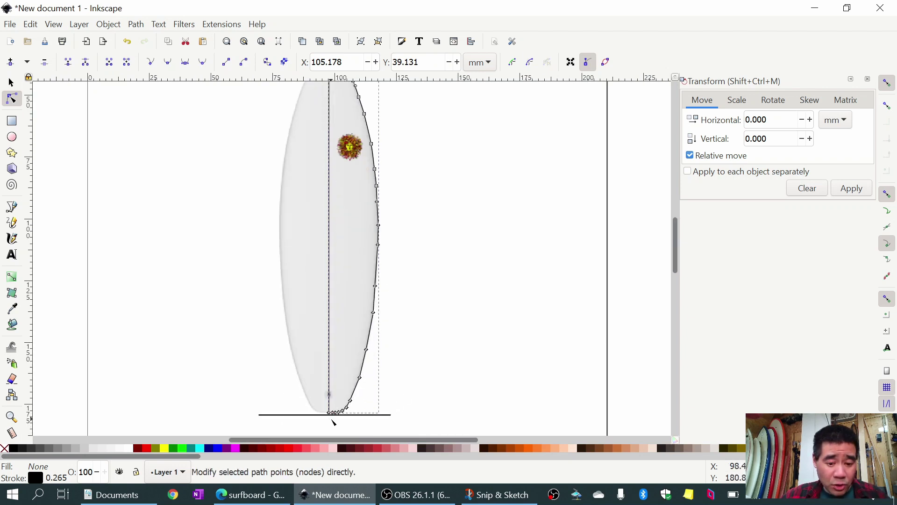
pyautogui.moveTo(337, 419); pyautogui.dragTo(422, 132)
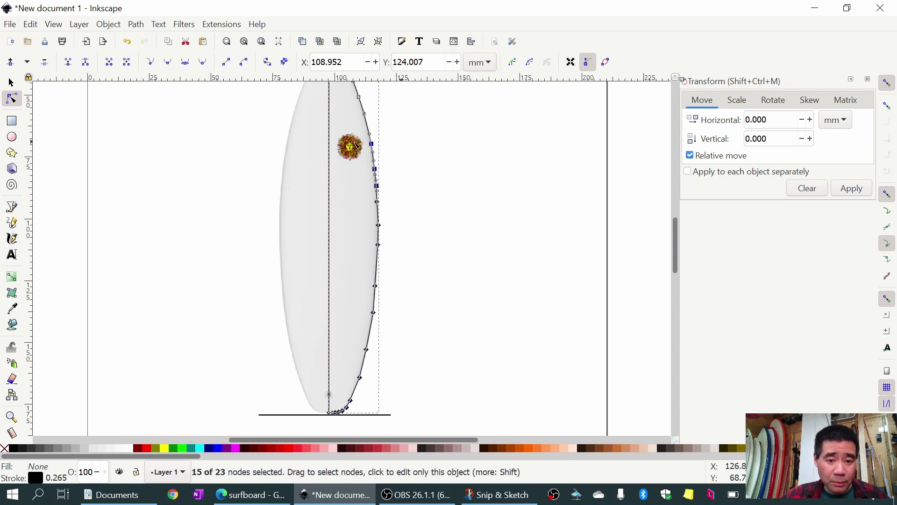
pyautogui.click(169, 66)
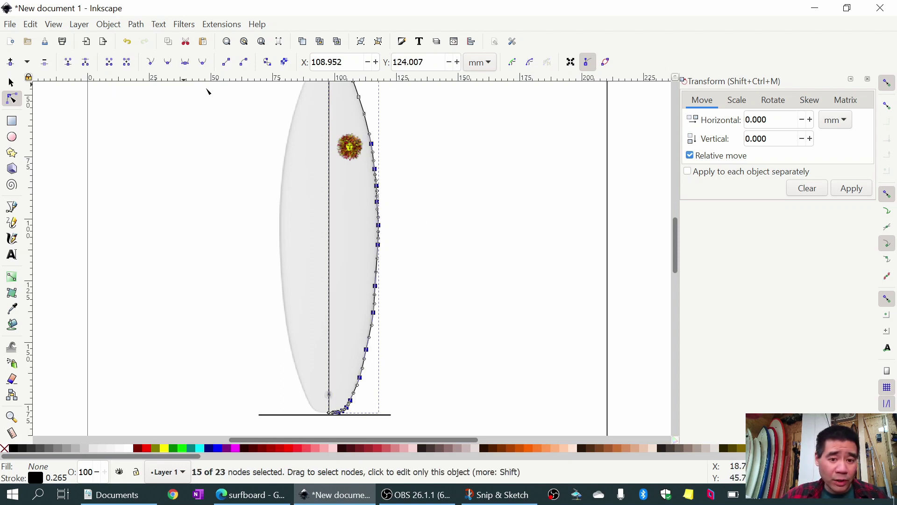
pyautogui.scroll(2, 394, 244)
pyautogui.scroll(-3, 397, 246)
pyautogui.keyDown('ctrl'); pyautogui.scroll(5, 397, 246); pyautogui.keyUp('ctrl')
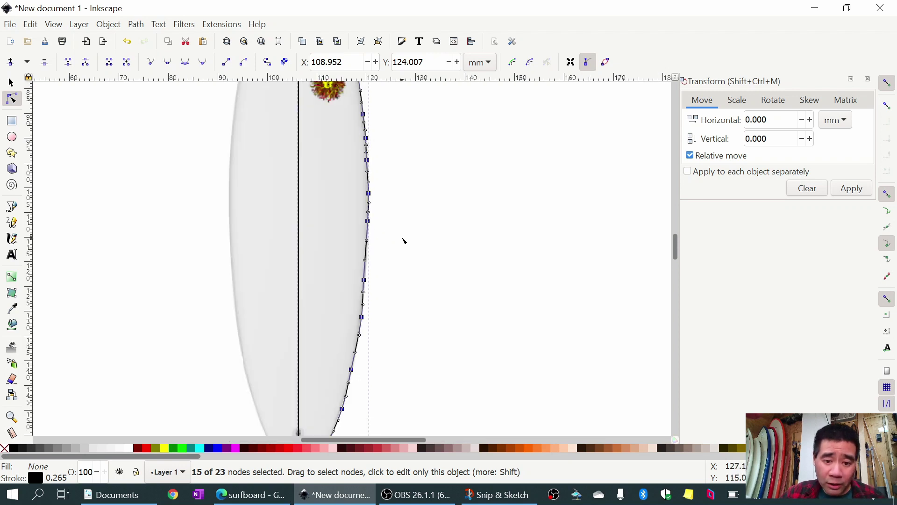
pyautogui.keyDown('ctrl'); pyautogui.scroll(-2, 239, 226); pyautogui.keyUp('ctrl')
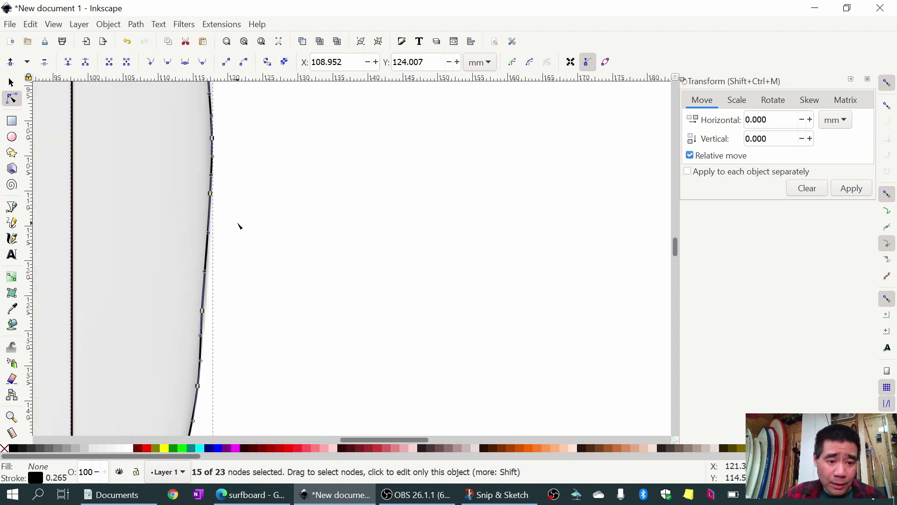
pyautogui.moveTo(214, 237); pyautogui.dragTo(411, 216)
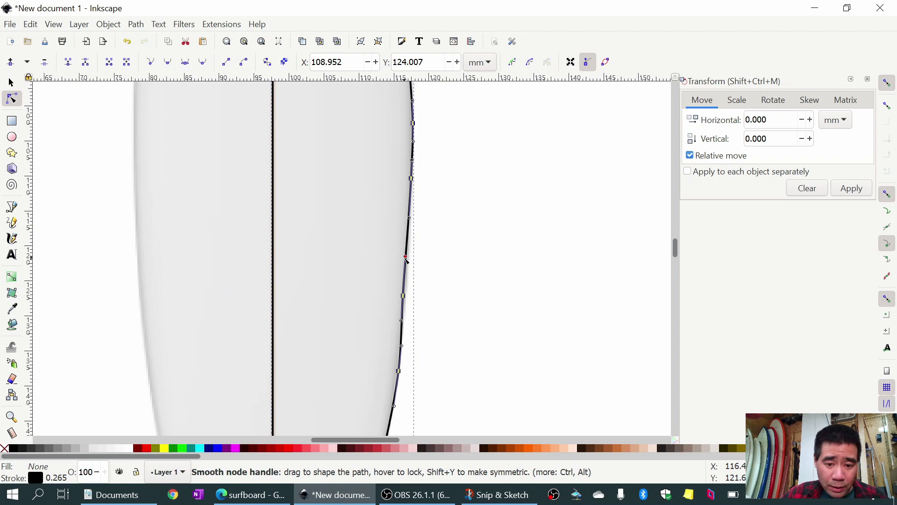
pyautogui.moveTo(407, 258); pyautogui.dragTo(409, 257)
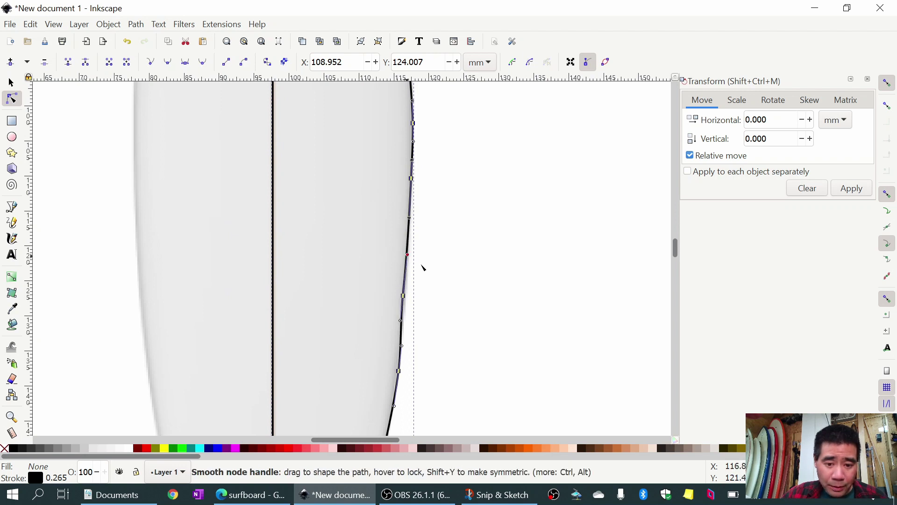
pyautogui.click(406, 310)
pyautogui.click(405, 301)
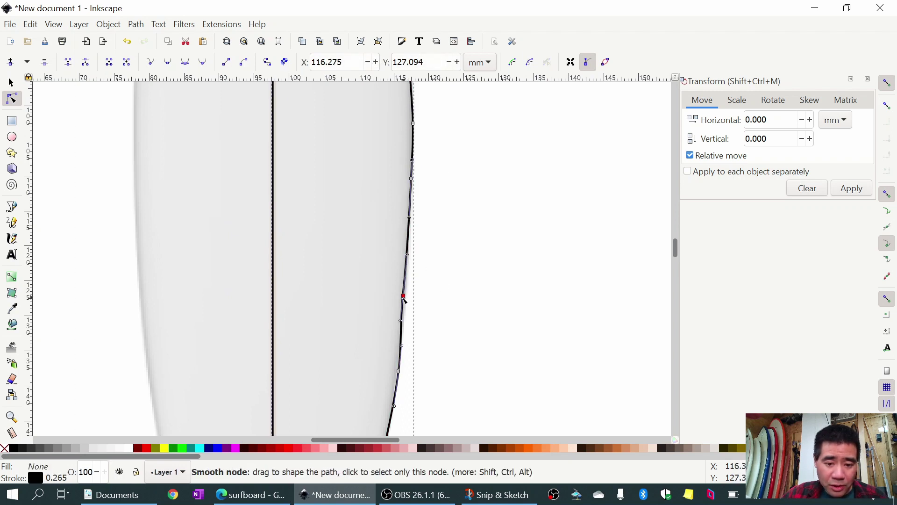
pyautogui.moveTo(404, 298); pyautogui.dragTo(382, 272)
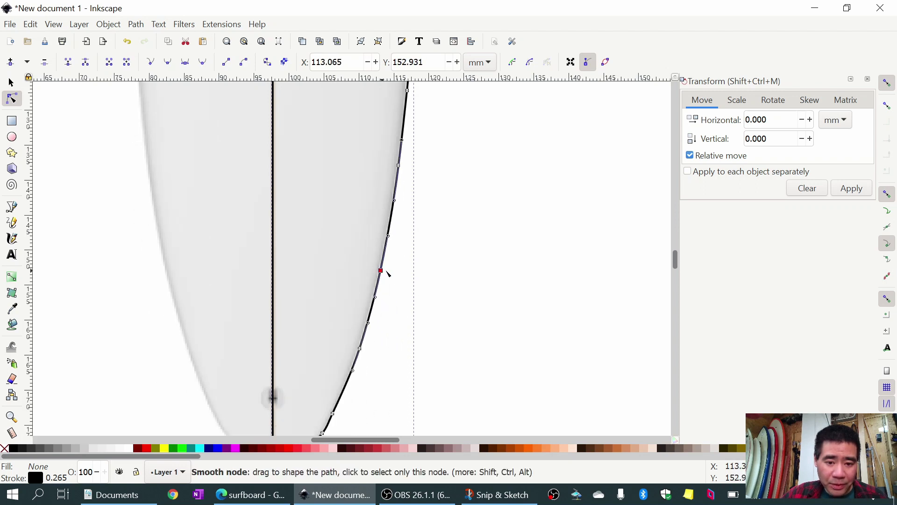
# Adjust the tail-curve and side nodes to match the board, undoing the outward side bulge.
pyautogui.scroll(-5, 388, 274)
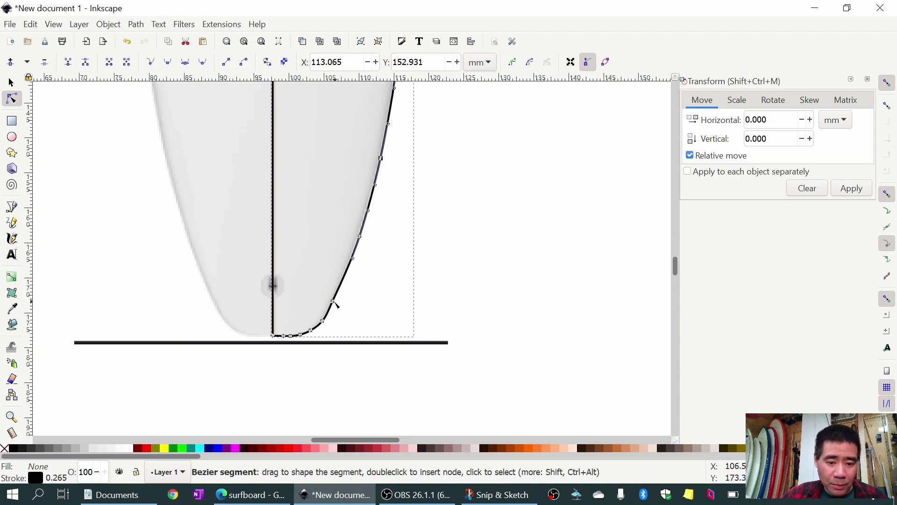
pyautogui.moveTo(333, 303); pyautogui.dragTo(332, 300)
pyautogui.scroll(4, 341, 300)
pyautogui.scroll(-5, 339, 297)
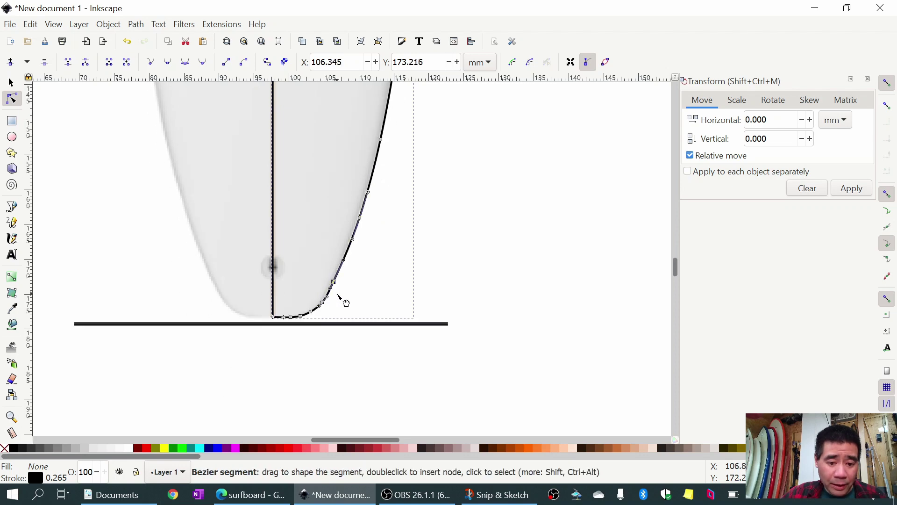
pyautogui.scroll(6, 340, 297)
pyautogui.scroll(-3, 340, 296)
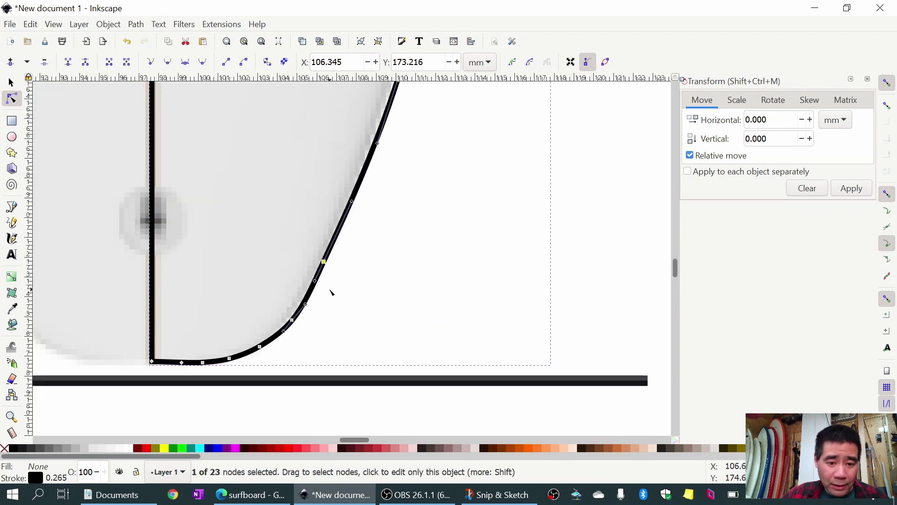
pyautogui.moveTo(316, 281)
pyautogui.mouseDown()
pyautogui.moveTo(322, 284)
pyautogui.moveTo(314, 286)
pyautogui.mouseUp()
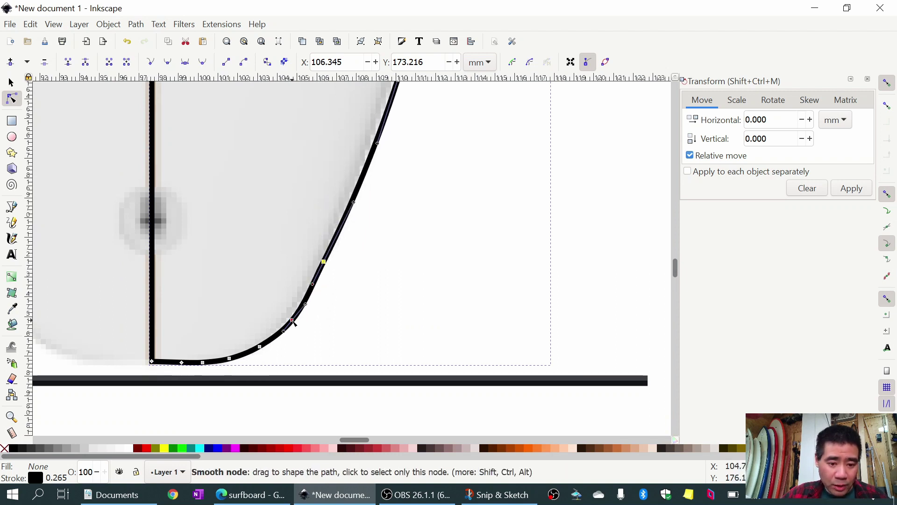
pyautogui.moveTo(291, 320); pyautogui.dragTo(289, 318)
pyautogui.scroll(4, 385, 234)
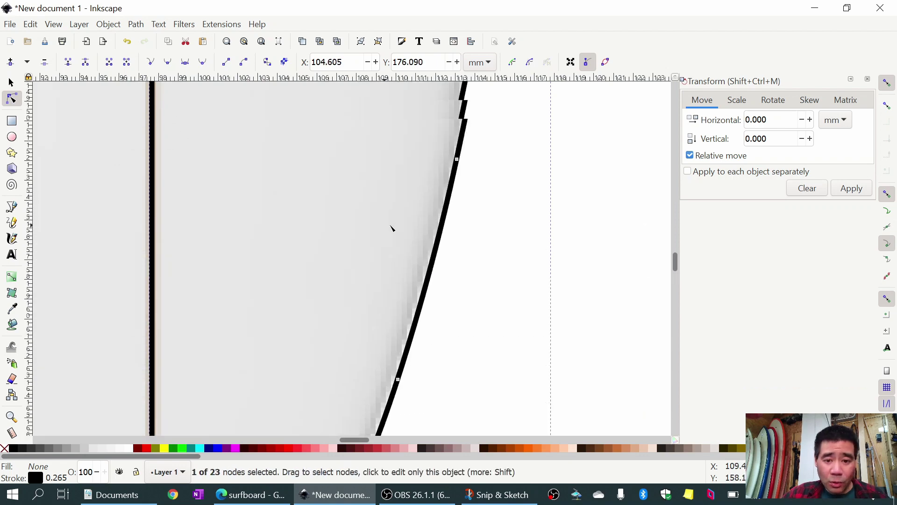
pyautogui.scroll(-4, 395, 231)
pyautogui.scroll(6, 418, 216)
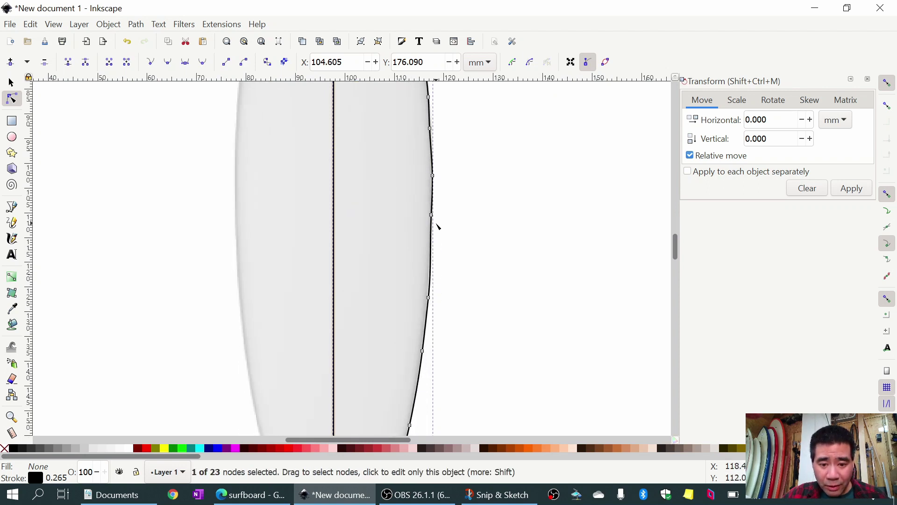
pyautogui.scroll(1, 444, 233)
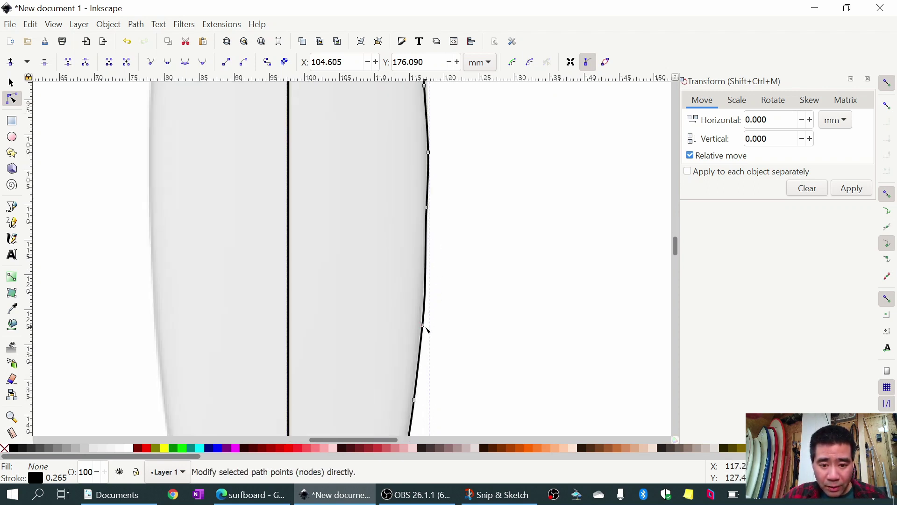
pyautogui.moveTo(423, 326); pyautogui.dragTo(423, 298)
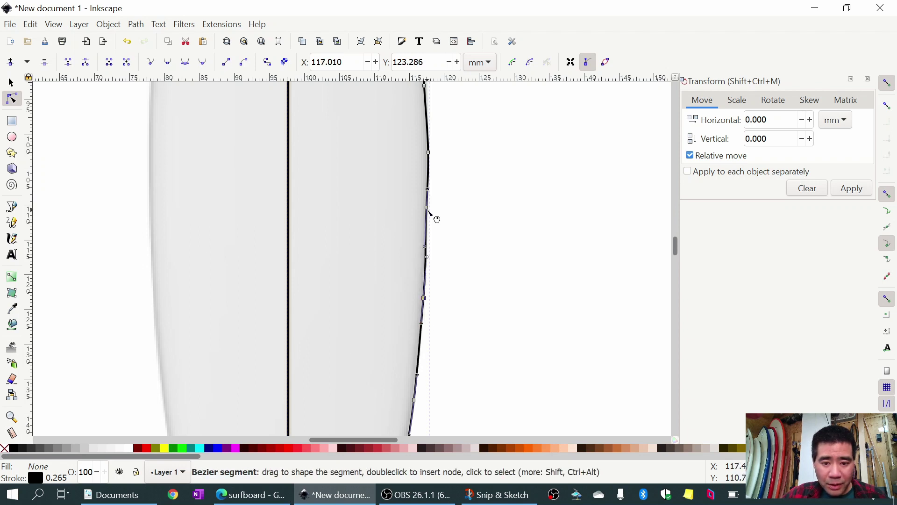
pyautogui.moveTo(429, 213); pyautogui.dragTo(435, 218)
pyautogui.hotkey('ctrl', 'z')
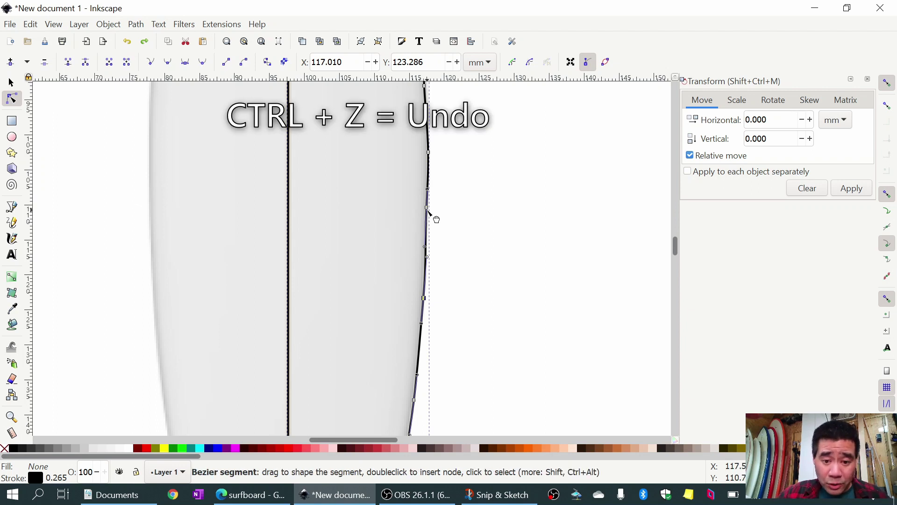
# With the Selector tool, drag the surfboard reference image aside and delete it, leaving the outline alone.
pyautogui.scroll(15, 475, 271)
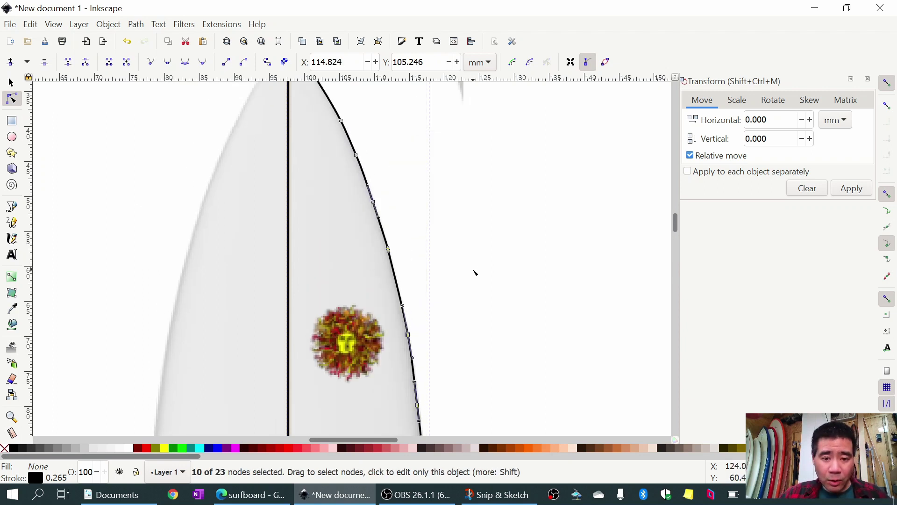
pyautogui.scroll(-6, 406, 271)
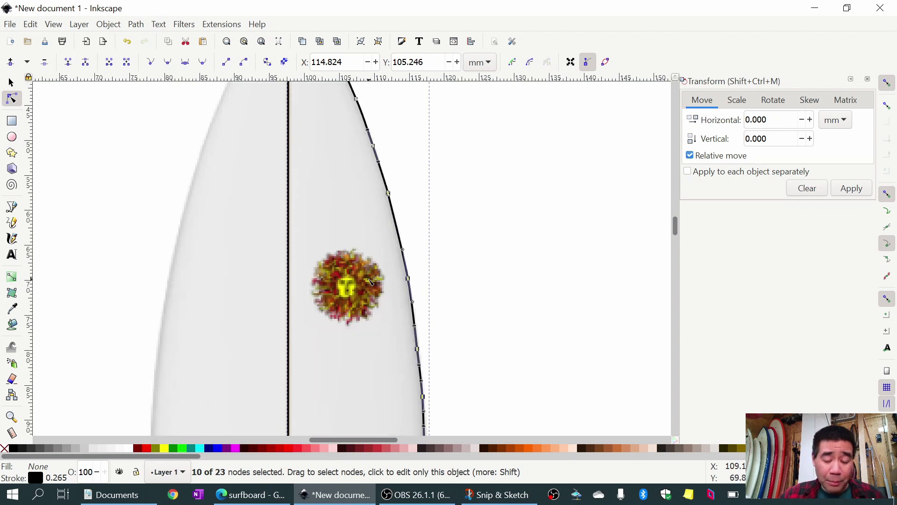
pyautogui.keyDown('ctrl'); pyautogui.scroll(-2, 371, 279); pyautogui.keyUp('ctrl')
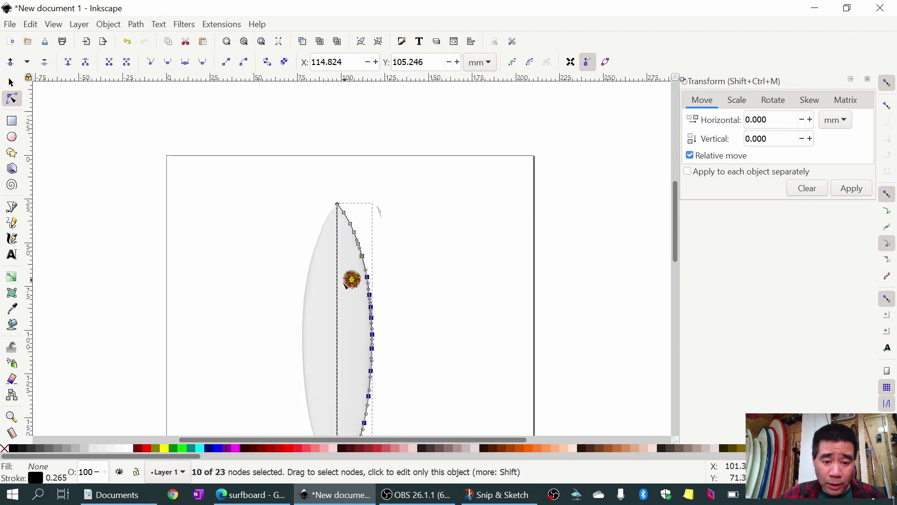
pyautogui.click(350, 278)
pyautogui.click(236, 265)
pyautogui.click(11, 83)
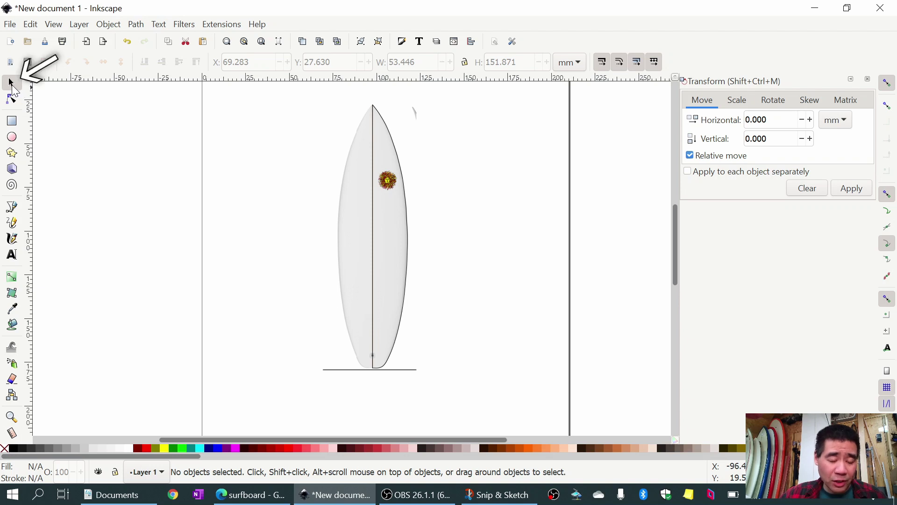
pyautogui.click(361, 216)
pyautogui.moveTo(355, 234); pyautogui.dragTo(144, 244)
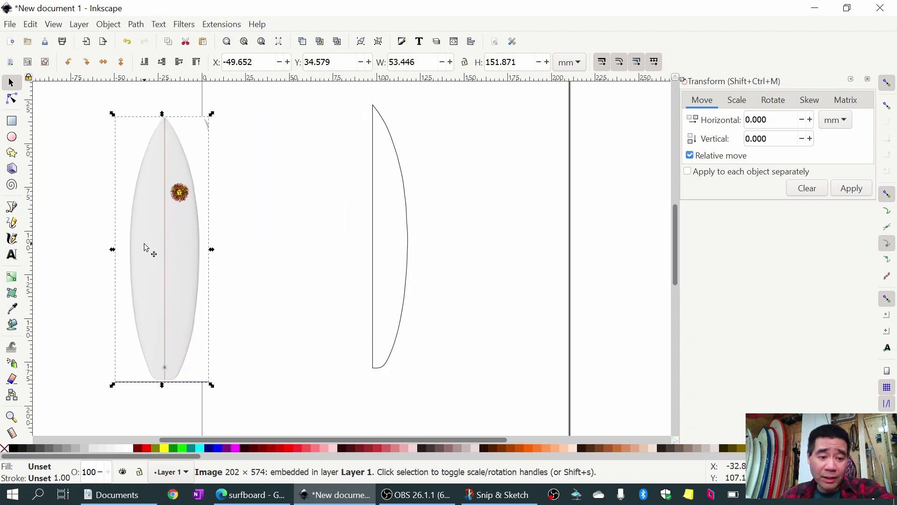
pyautogui.press('Delete')
pyautogui.moveTo(355, 100); pyautogui.dragTo(467, 412)
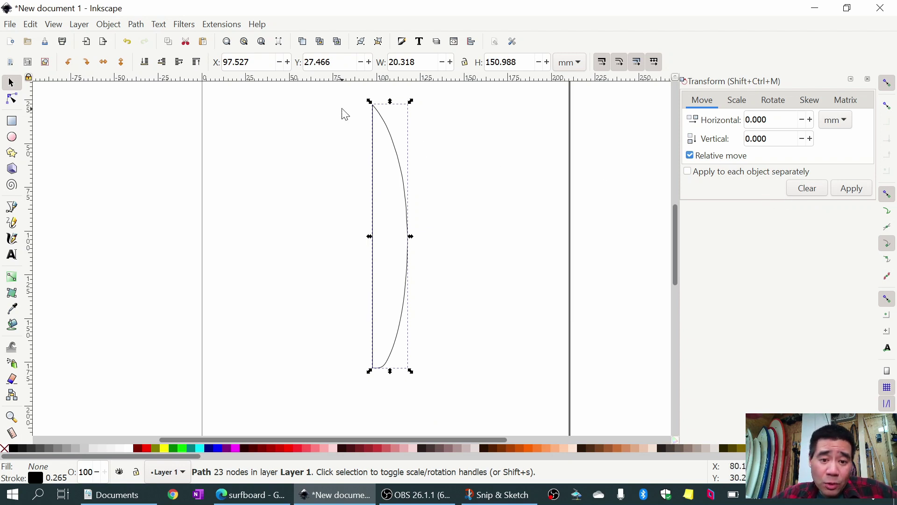
pyautogui.click(322, 102)
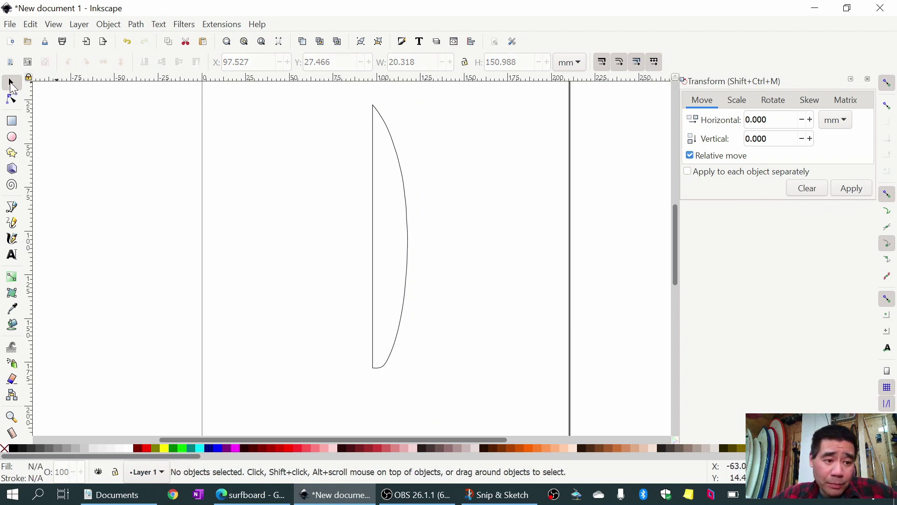
# Rubber-band select the half-board outline and reopen the Transform dialog for it.
pyautogui.moveTo(342, 93); pyautogui.dragTo(461, 389)
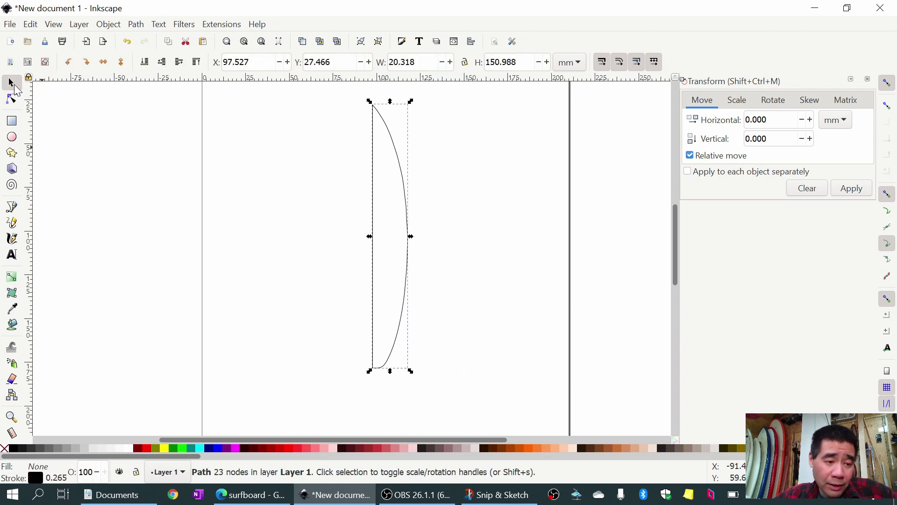
pyautogui.click(340, 100)
pyautogui.moveTo(340, 93); pyautogui.dragTo(470, 425)
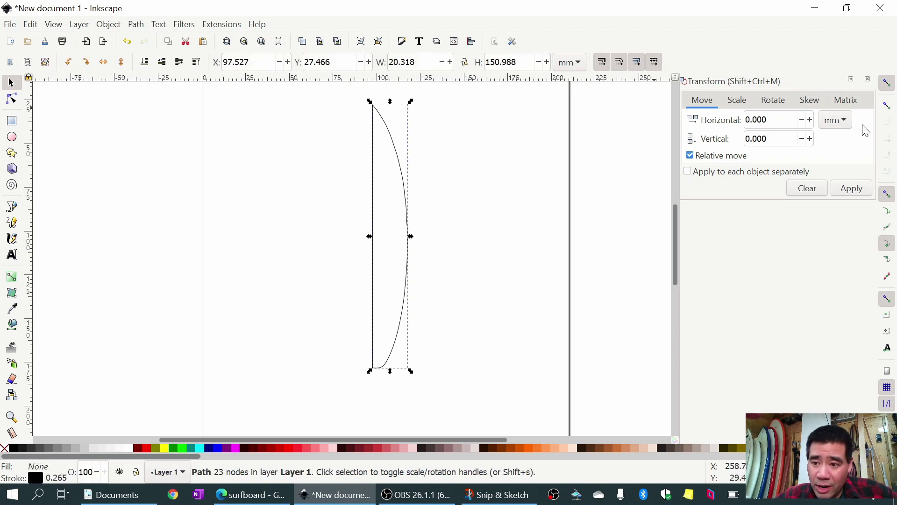
pyautogui.click(867, 79)
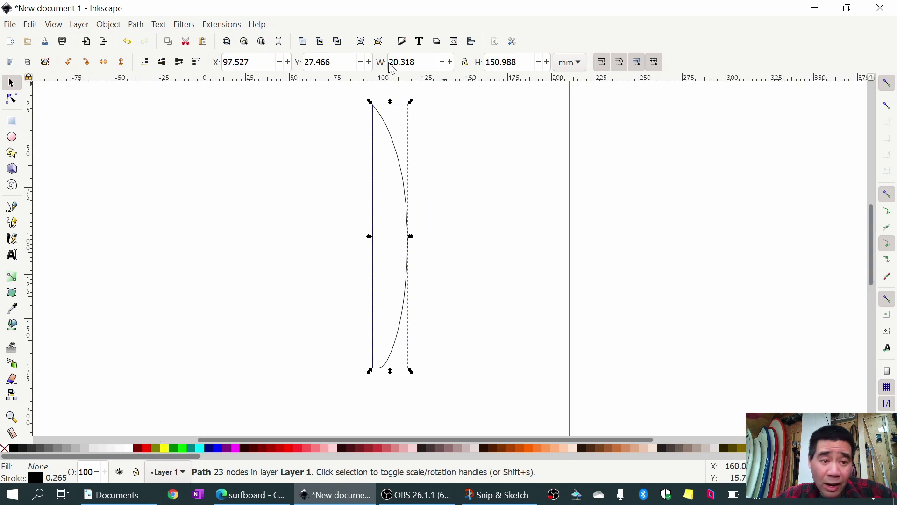
pyautogui.click(57, 25)
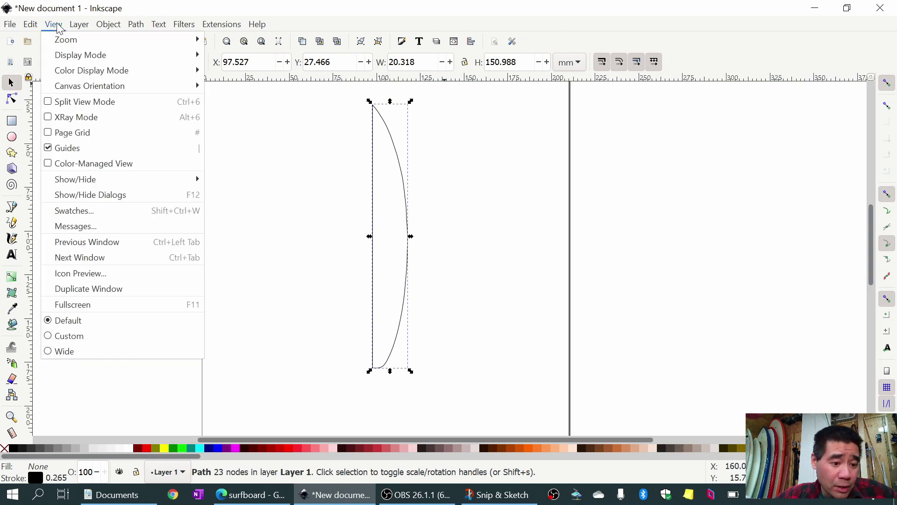
pyautogui.moveTo(79, 33)
pyautogui.moveTo(106, 33)
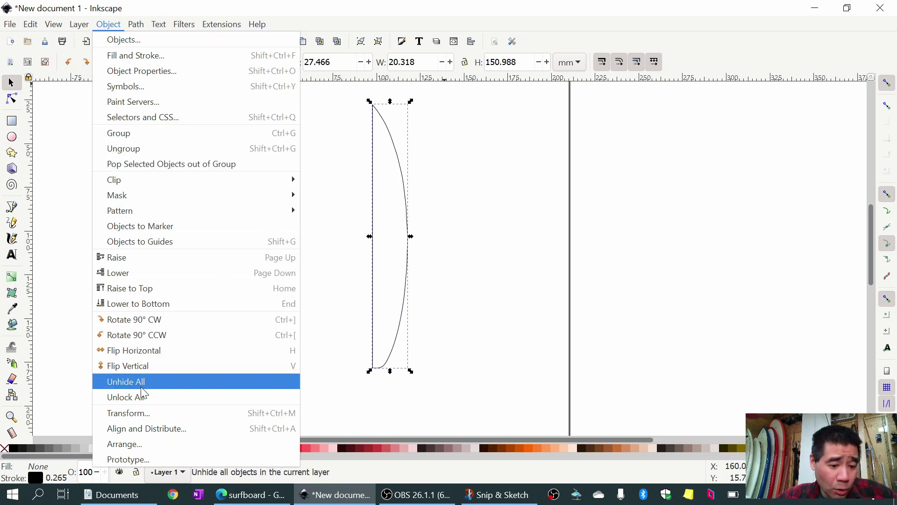
pyautogui.click(165, 413)
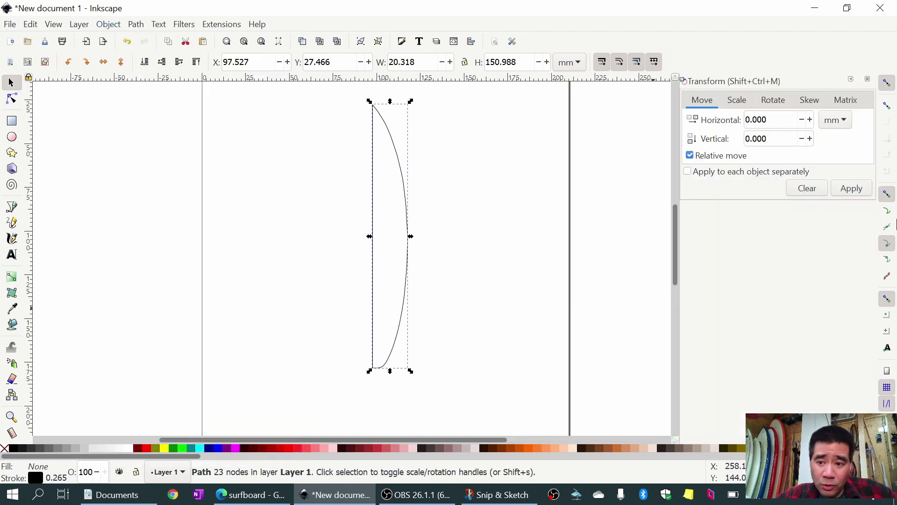
# In the Transform Scale settings, switch units to inches and enter a 66 inch height.
pyautogui.click(736, 101)
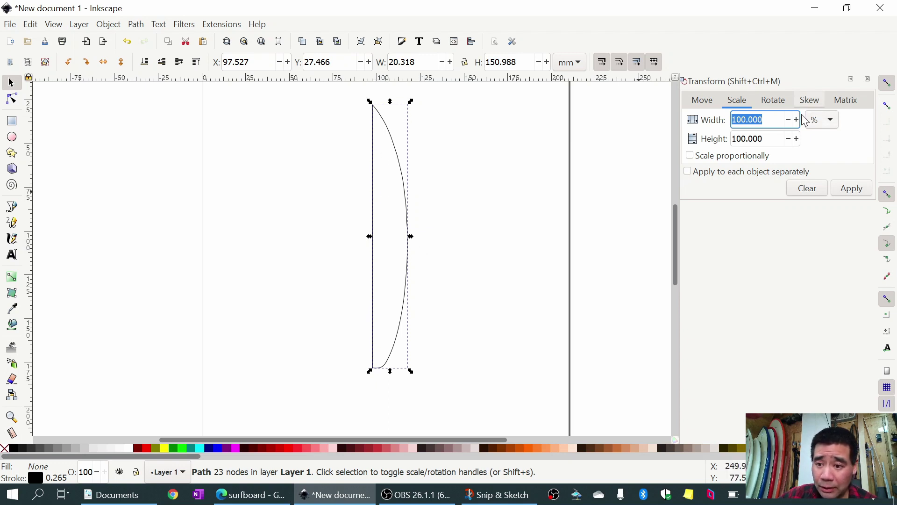
pyautogui.click(834, 122)
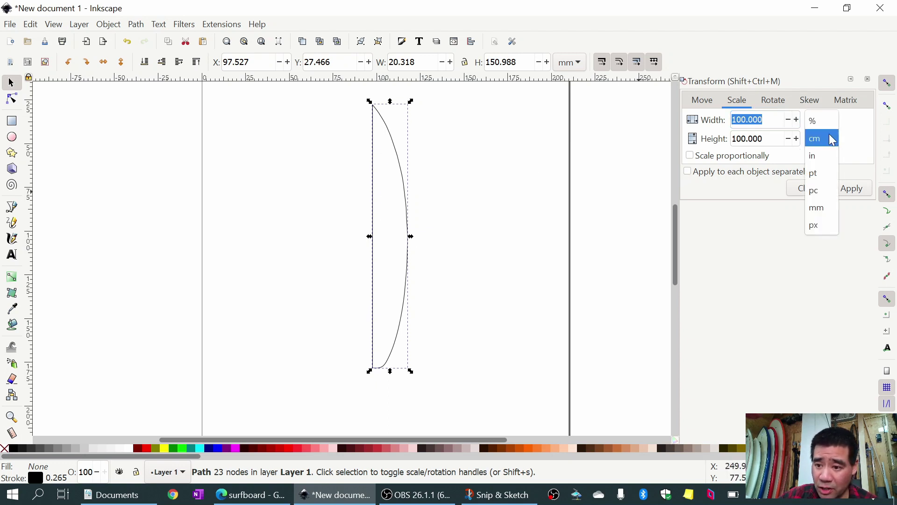
pyautogui.click(826, 161)
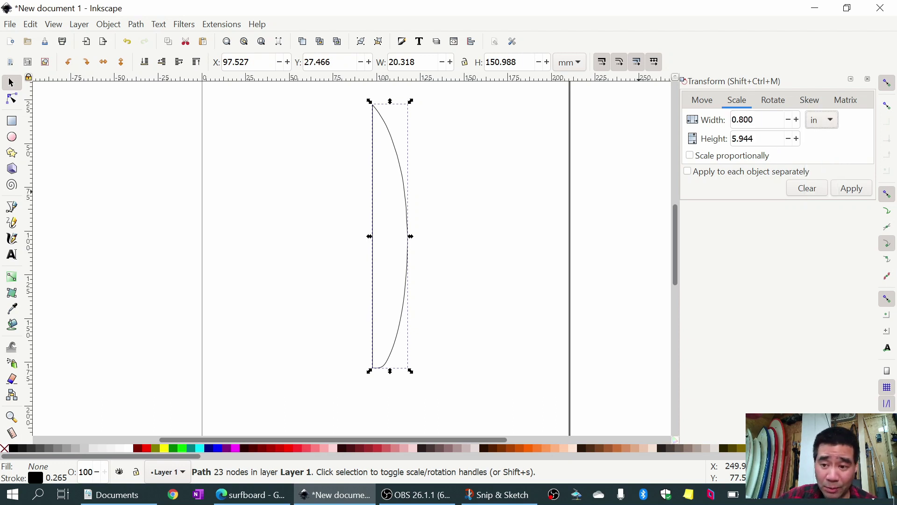
pyautogui.doubleClick(748, 120)
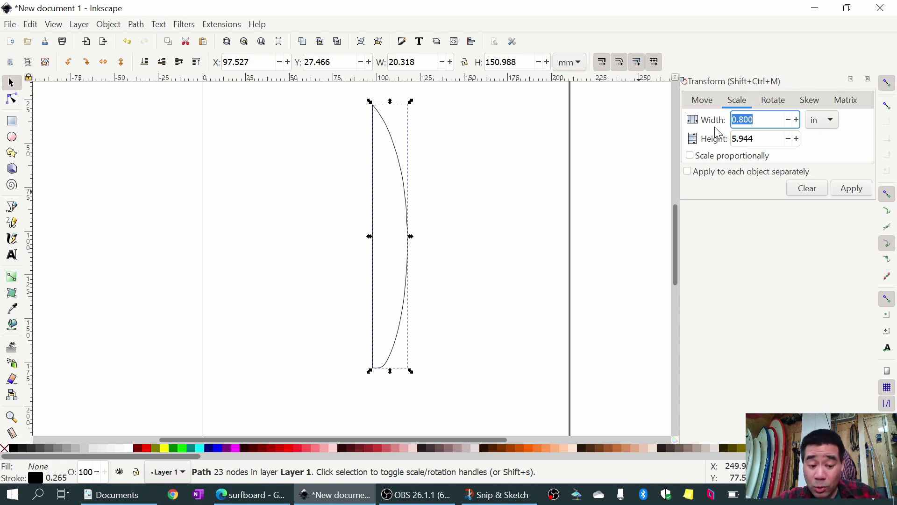
pyautogui.write('10')
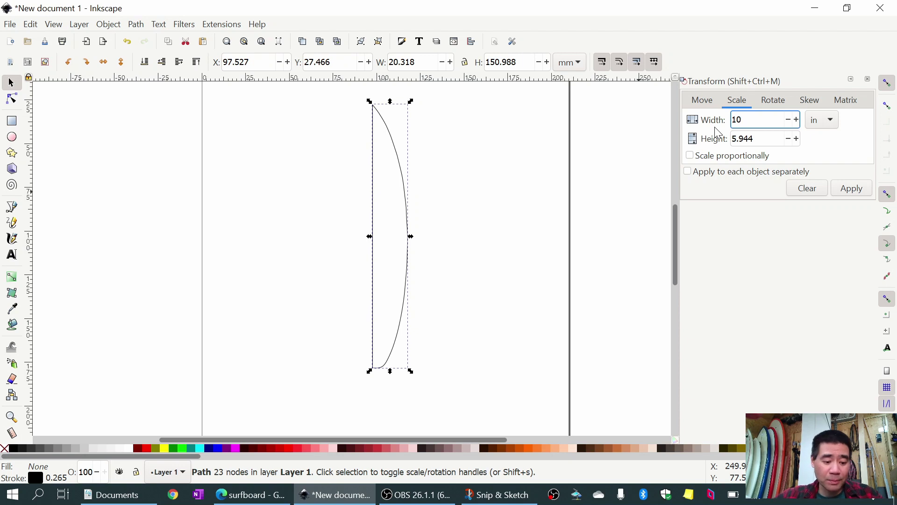
pyautogui.press('Tab')
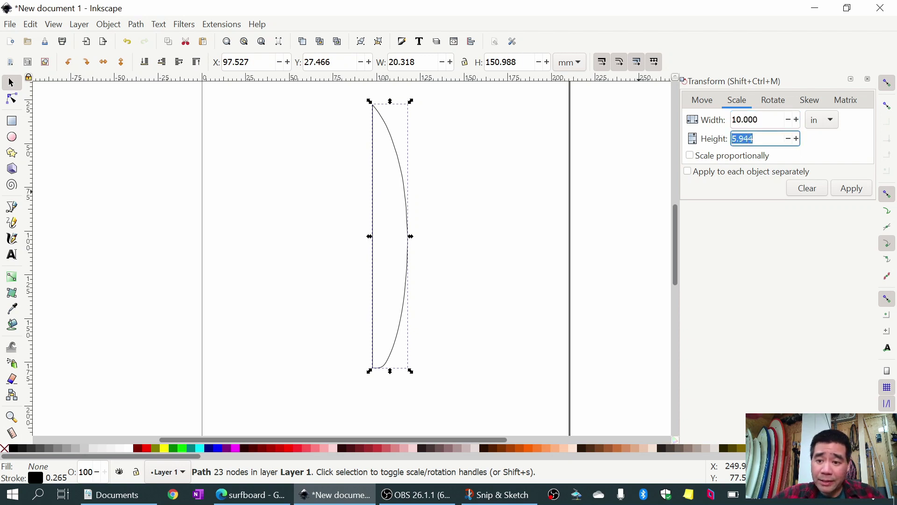
pyautogui.click(691, 156)
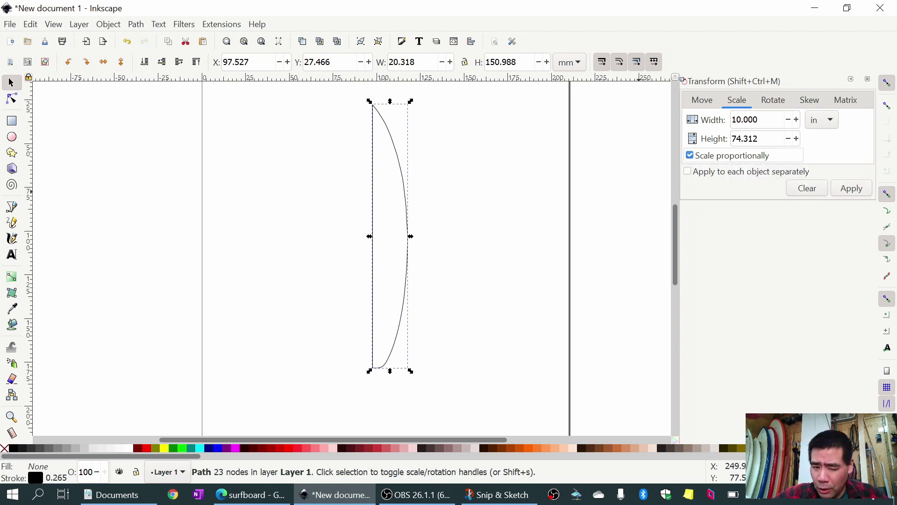
pyautogui.moveTo(771, 139); pyautogui.dragTo(715, 142)
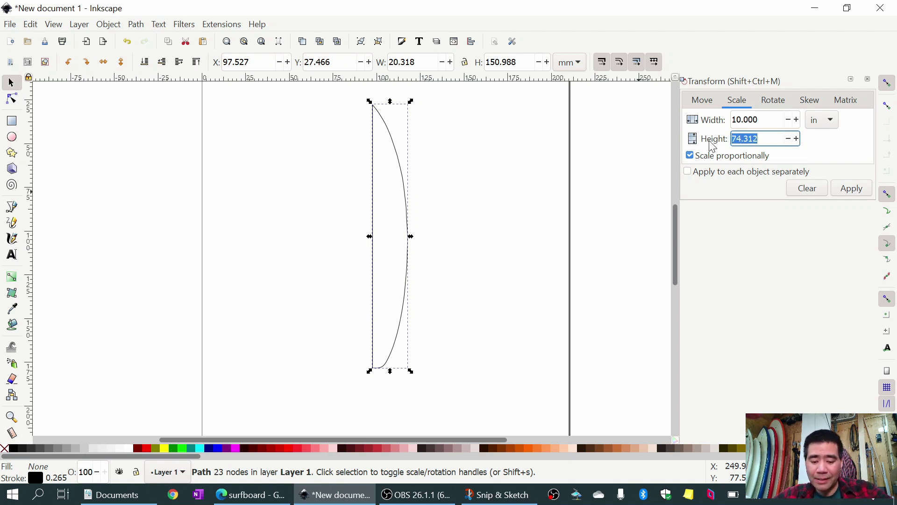
pyautogui.write('66')
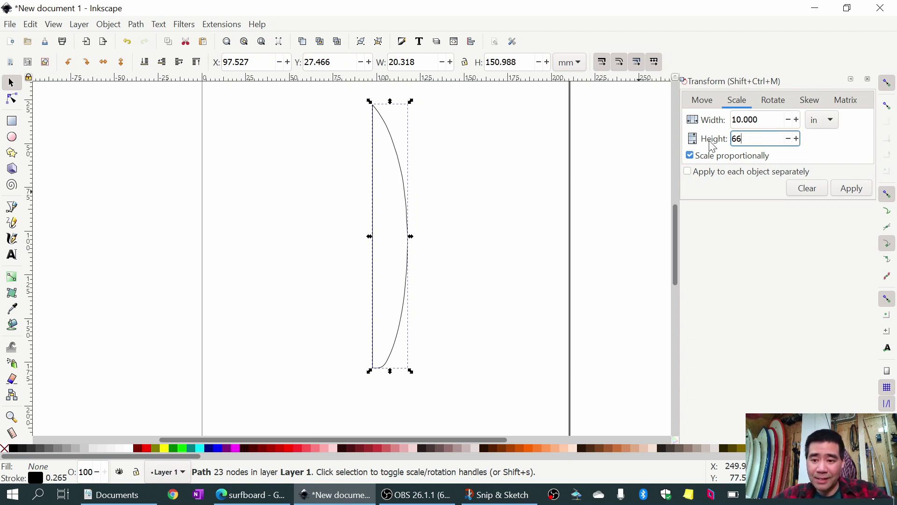
pyautogui.click(840, 189)
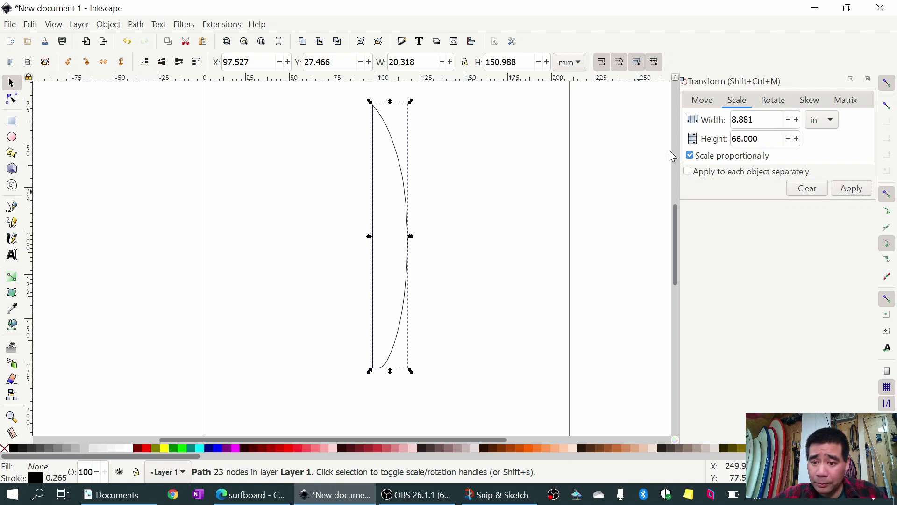
# Turn off proportional scaling, set the width to 10 inches, and apply the scale.
pyautogui.click(689, 156)
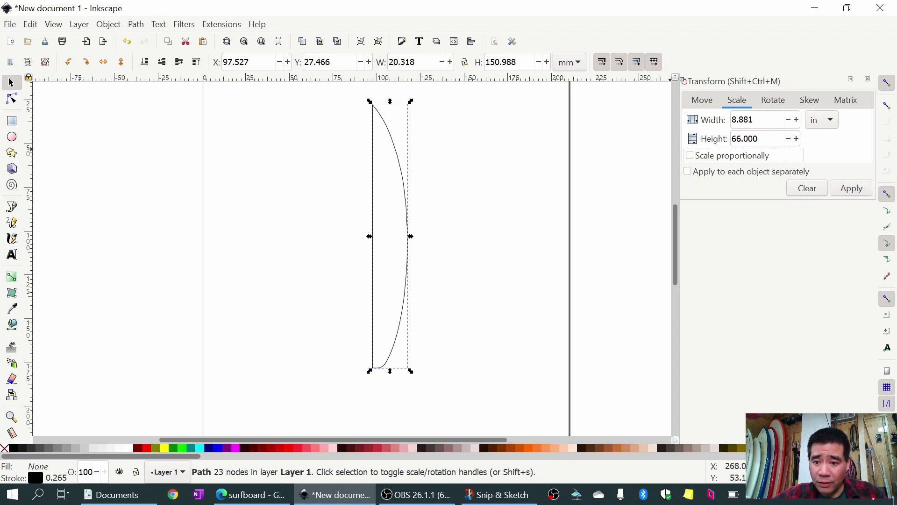
pyautogui.tripleClick(745, 120)
pyautogui.write('10')
pyautogui.press('Tab')
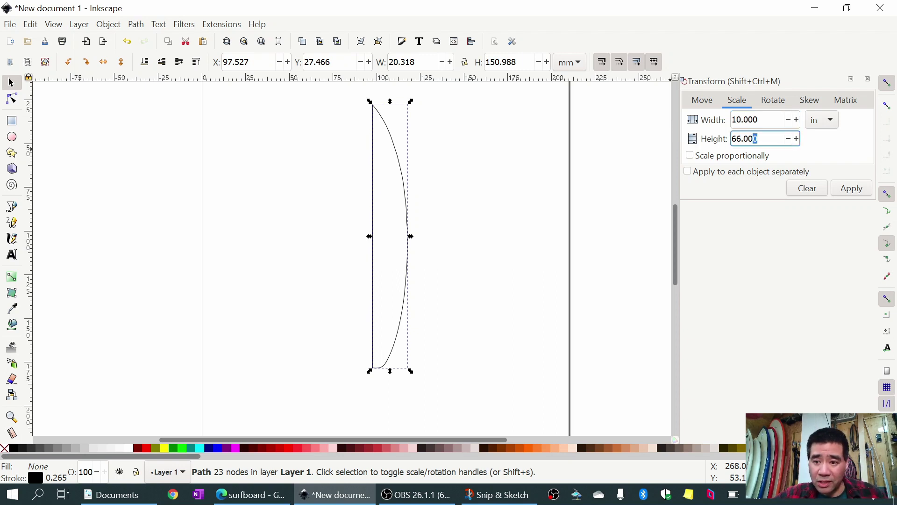
pyautogui.click(854, 191)
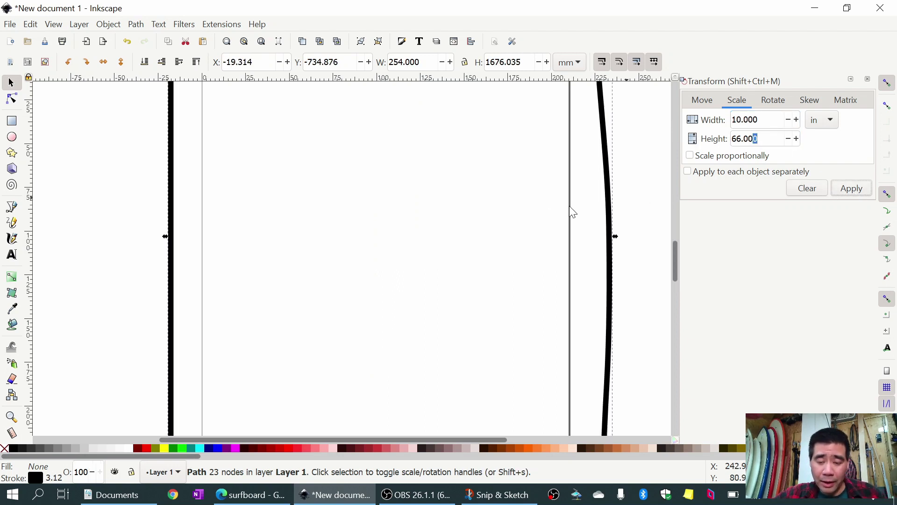
pyautogui.scroll(-7, 453, 247)
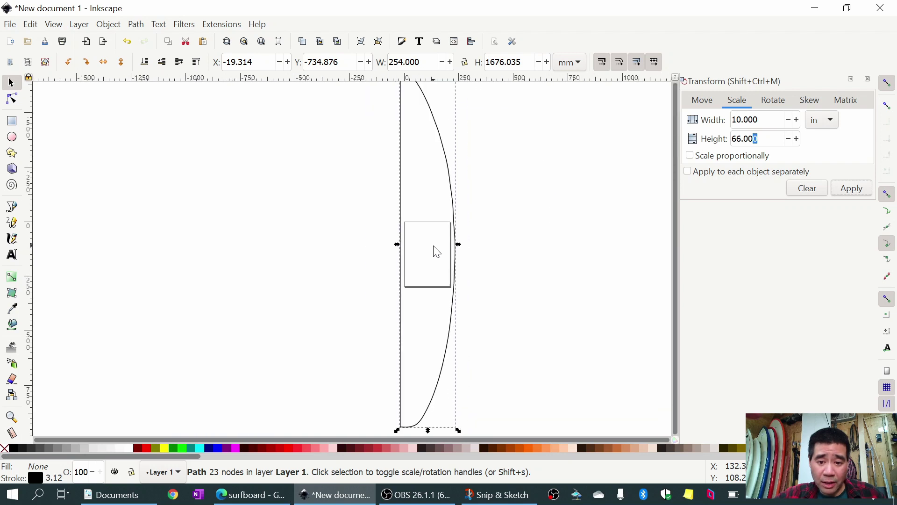
pyautogui.click(463, 231)
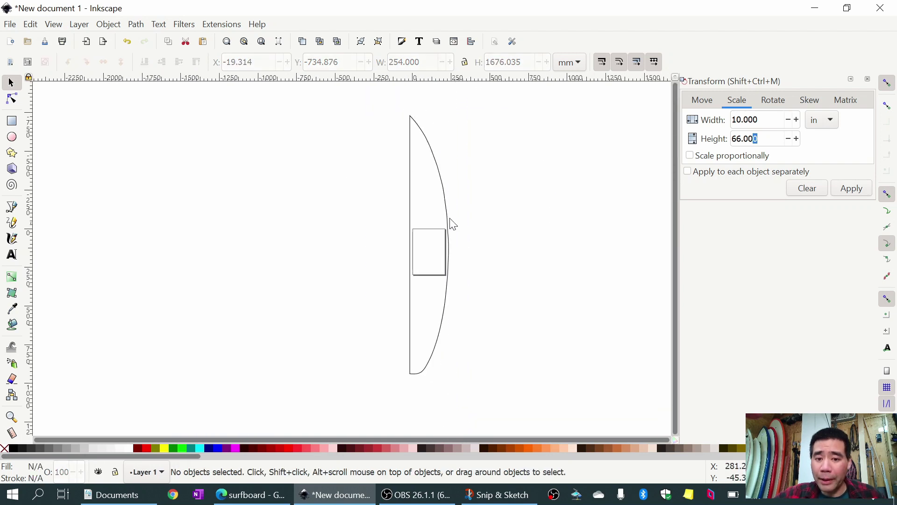
pyautogui.moveTo(392, 107); pyautogui.dragTo(486, 373)
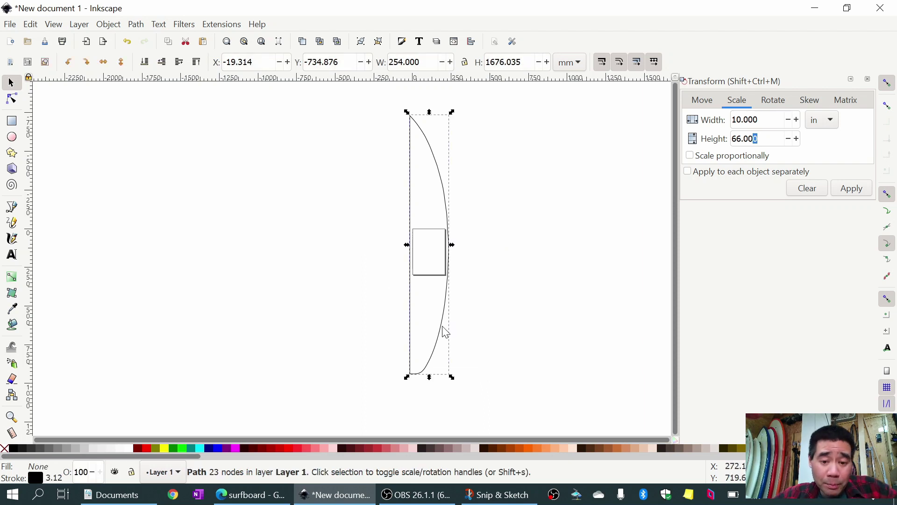
# Select the 10 × 66 inch outline and use Edit > Resize Page to Selection.
pyautogui.click(354, 118)
pyautogui.moveTo(370, 103); pyautogui.dragTo(502, 394)
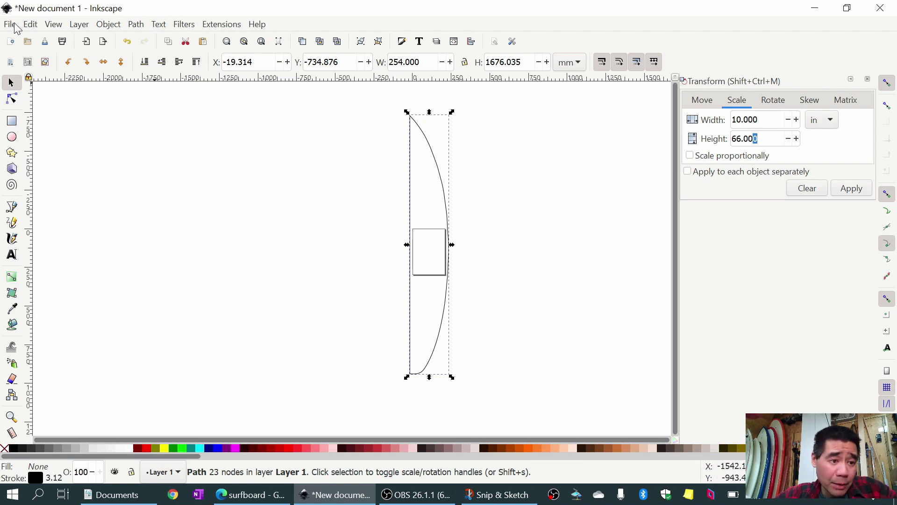
pyautogui.click(31, 26)
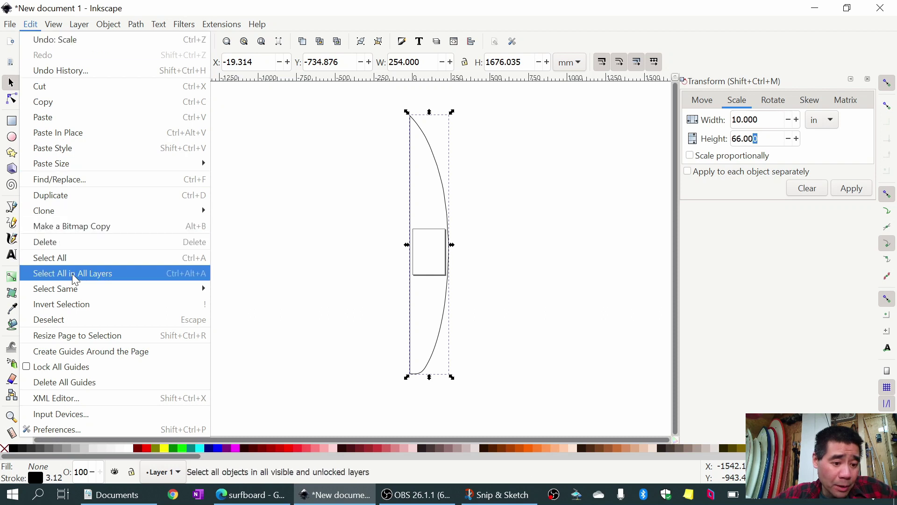
pyautogui.click(88, 337)
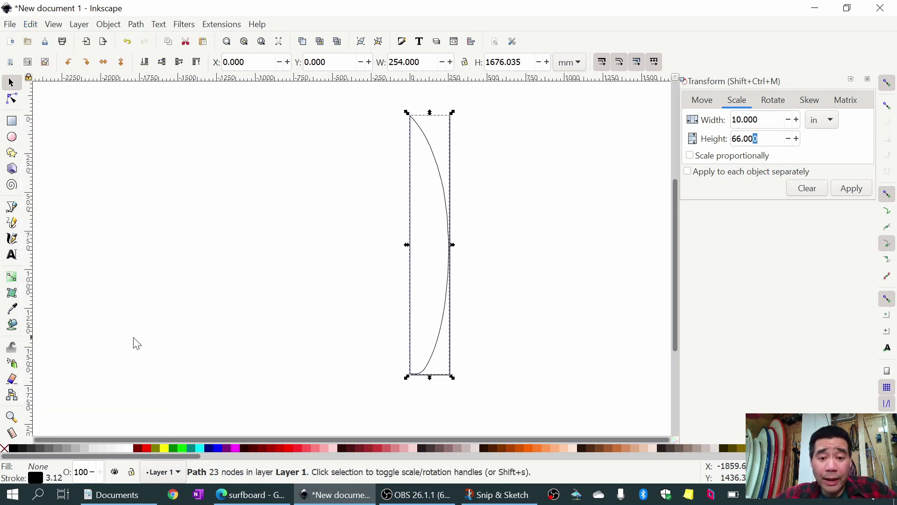
pyautogui.click(461, 145)
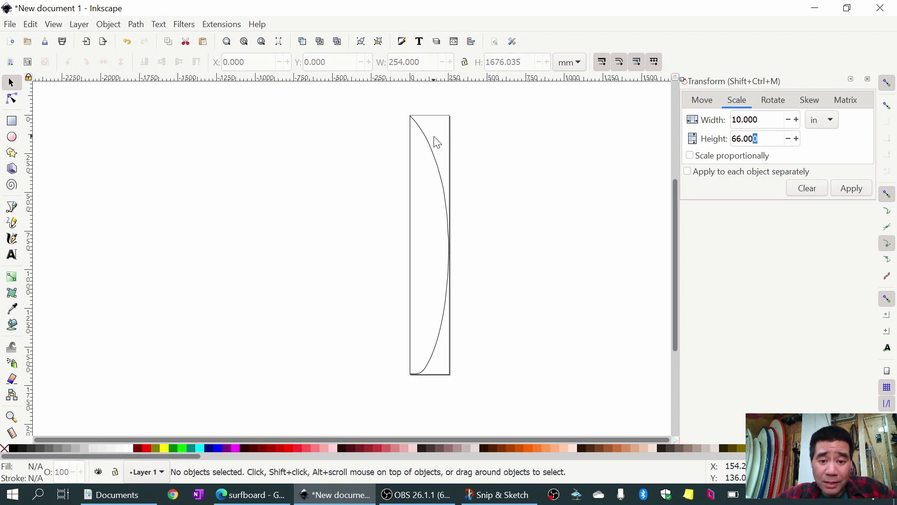
pyautogui.scroll(2, 466, 270)
pyautogui.keyDown('ctrl'); pyautogui.scroll(3, 461, 260); pyautogui.keyUp('ctrl')
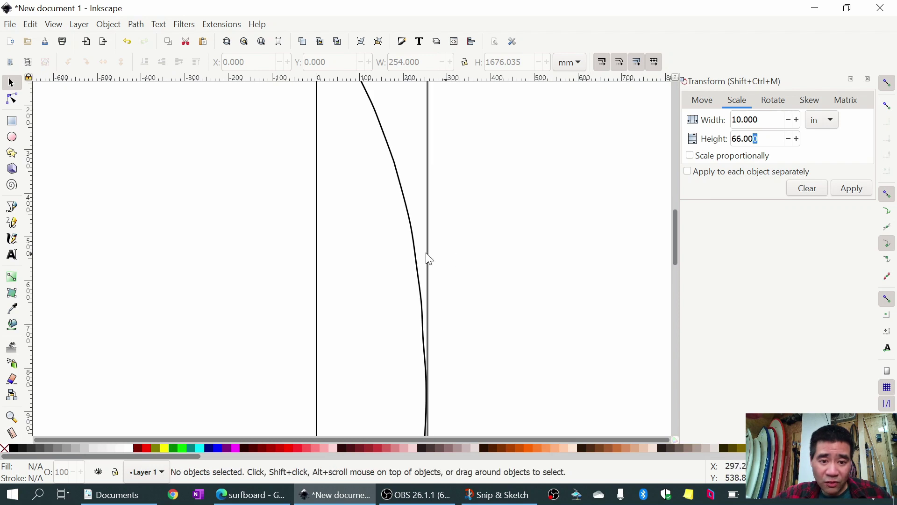
pyautogui.scroll(-10, 404, 258)
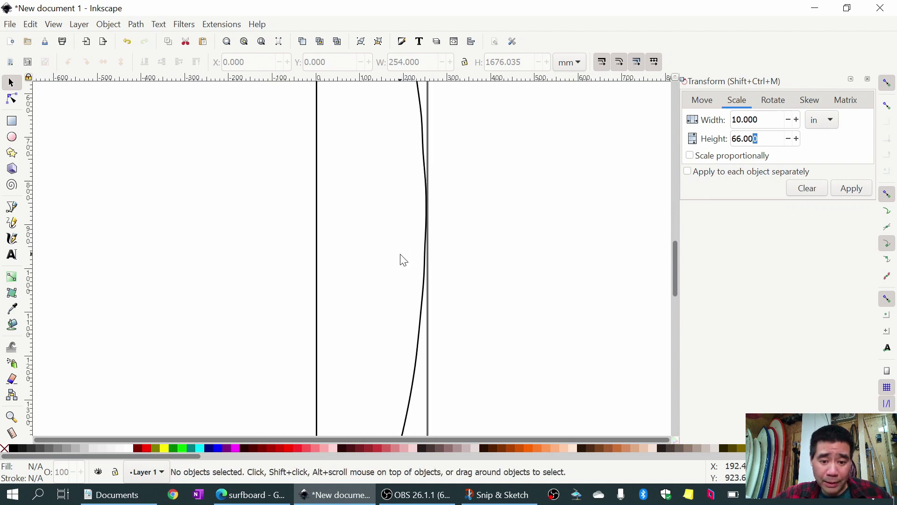
pyautogui.keyDown('ctrl'); pyautogui.scroll(-3, 380, 259); pyautogui.keyUp('ctrl')
pyautogui.scroll(-1, 380, 259)
pyautogui.hotkey('ctrl', 'a')
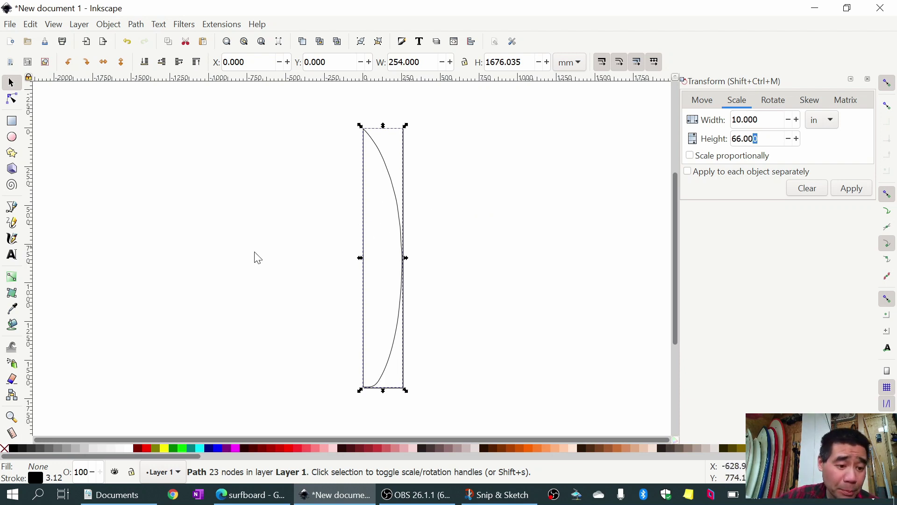
# Fill the inside of the board curve with the Paint Bucket, changing the fill colour to yellow.
pyautogui.click(12, 326)
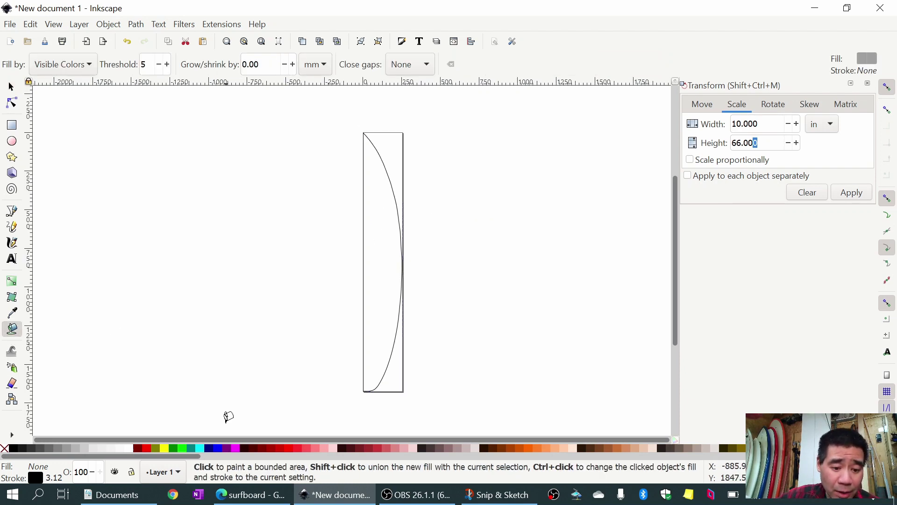
pyautogui.click(181, 447)
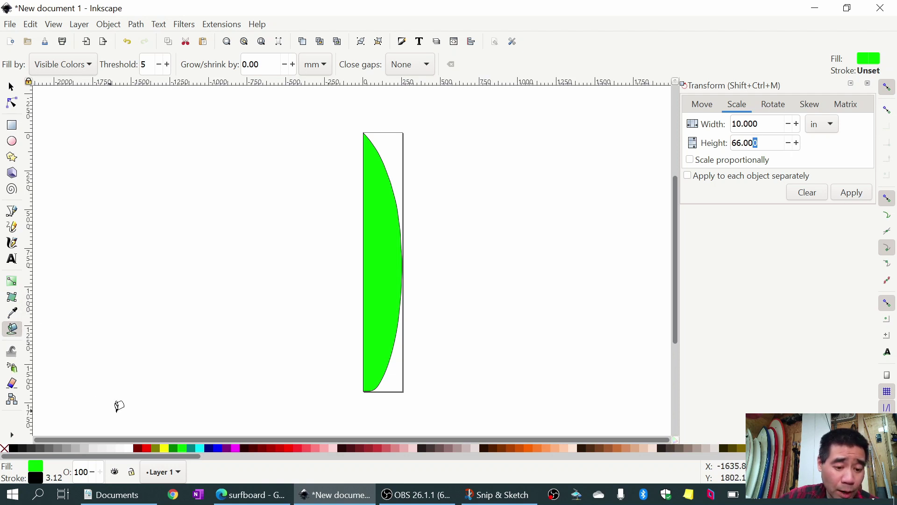
pyautogui.click(165, 448)
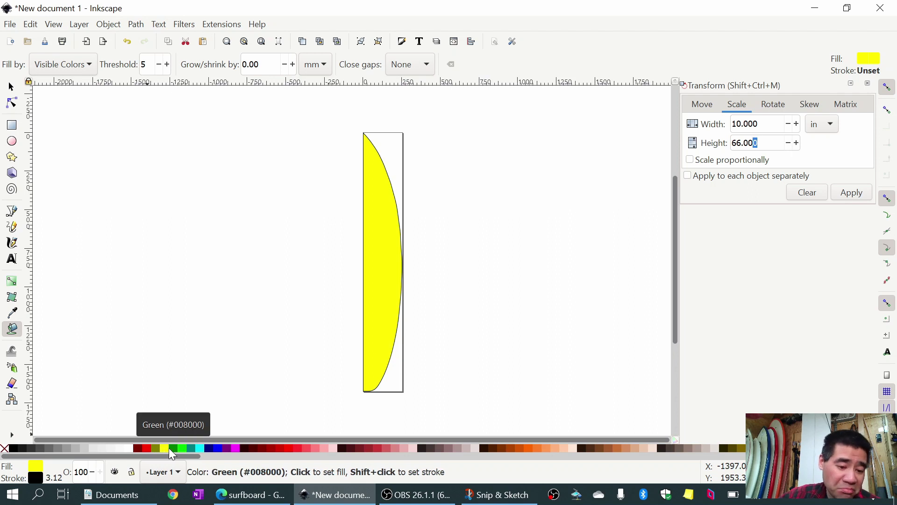
pyautogui.click(347, 335)
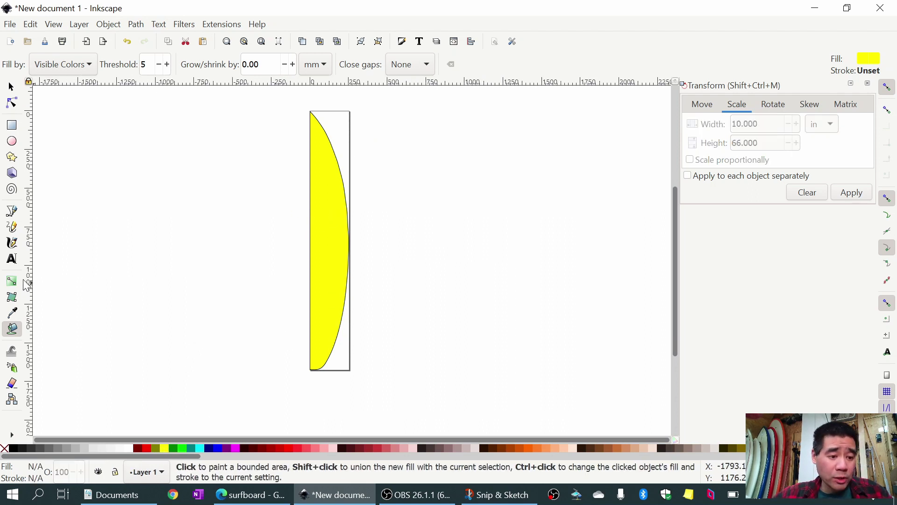
pyautogui.click(15, 263)
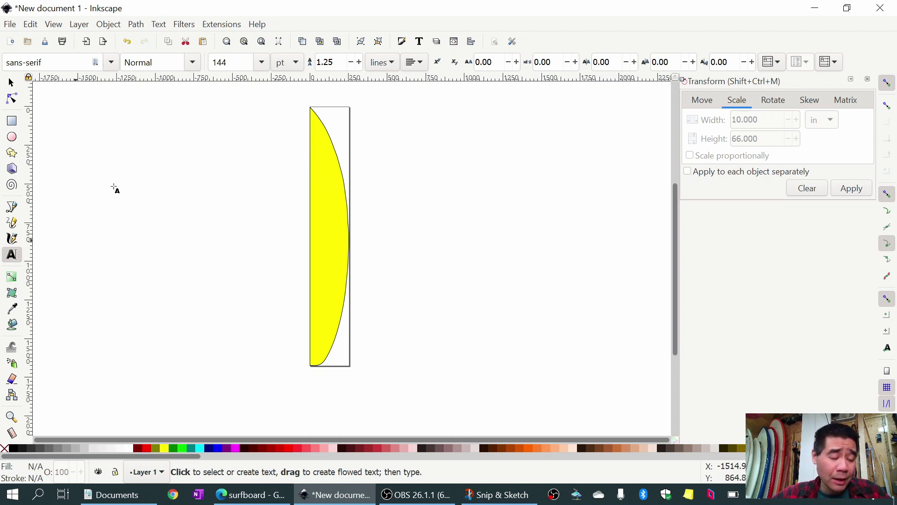
# Keep font size 144 and type number labels 1 through 7 near the board's nose.
pyautogui.click(262, 65)
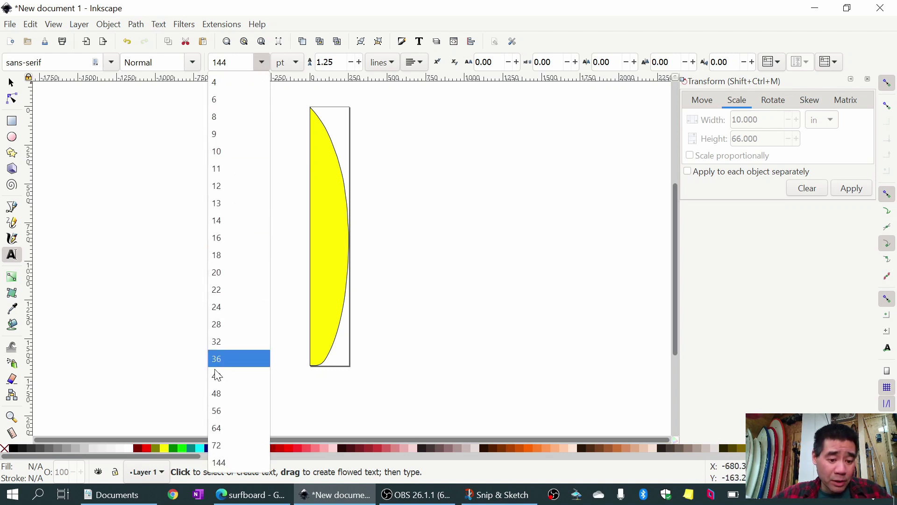
pyautogui.click(226, 462)
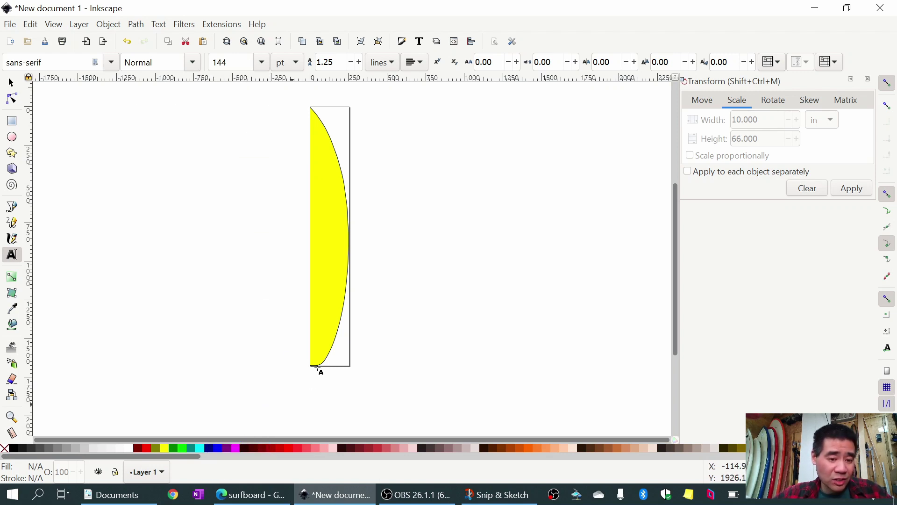
pyautogui.click(317, 139)
pyautogui.write('1')
pyautogui.press('Return')
pyautogui.write('2 3')
pyautogui.press('Return')
pyautogui.write('3')
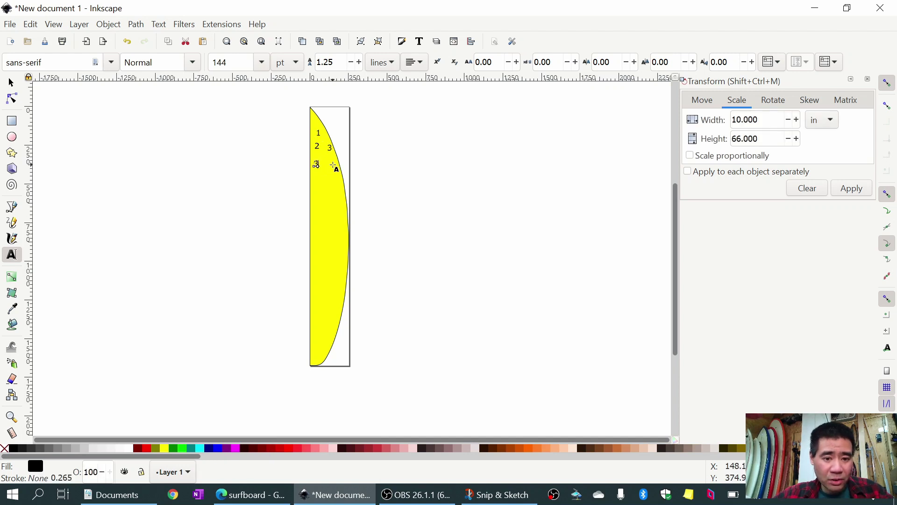
pyautogui.write('4')
pyautogui.click(333, 166)
pyautogui.write('5')
pyautogui.click(319, 177)
pyautogui.write('6')
pyautogui.click(337, 186)
pyautogui.write('7')
pyautogui.click(319, 198)
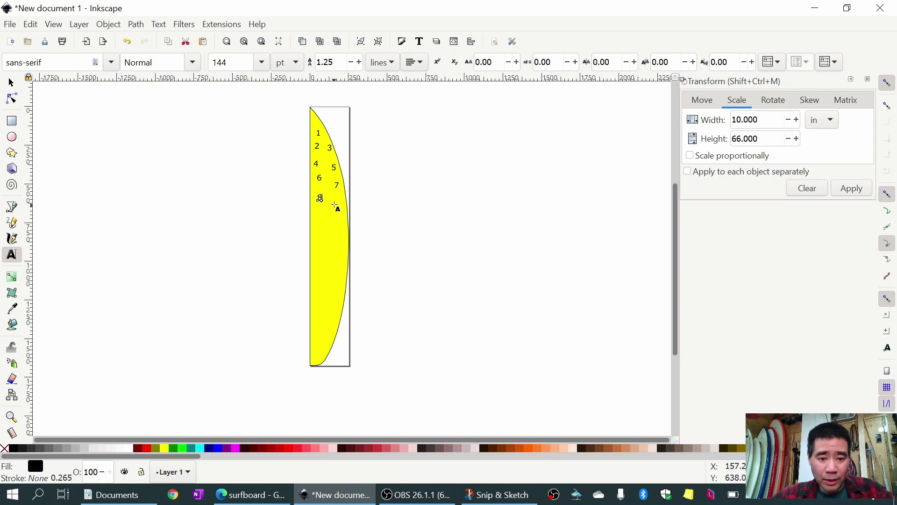
pyautogui.press('Escape')
# Add number labels 10 through 15 and 20 further down the board, then exit text editing.
pyautogui.click(319, 222)
pyautogui.write('10')
pyautogui.click(334, 230)
pyautogui.write('11')
pyautogui.click(318, 246)
pyautogui.write('12')
pyautogui.click(337, 254)
pyautogui.write('13')
pyautogui.click(317, 266)
pyautogui.write('14')
pyautogui.click(333, 278)
pyautogui.write('15')
pyautogui.click(317, 291)
pyautogui.write('20')
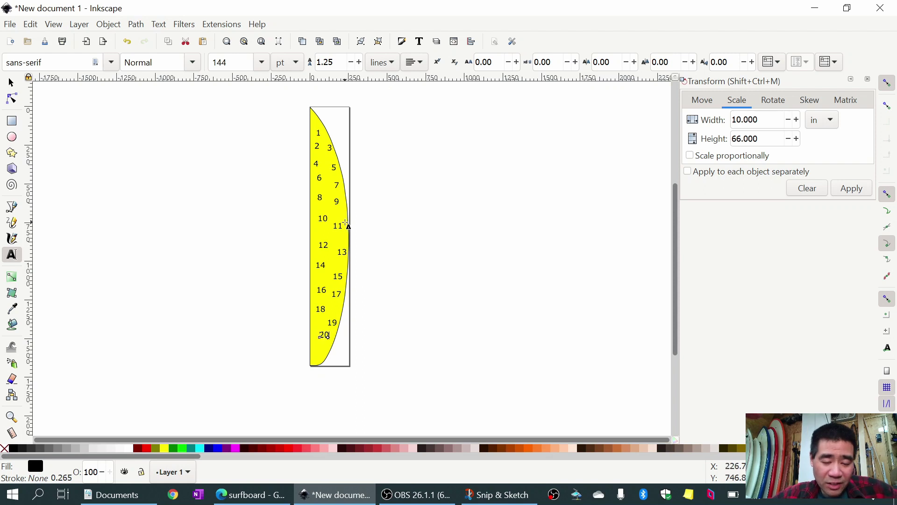
pyautogui.press('Escape')
pyautogui.press('F1')
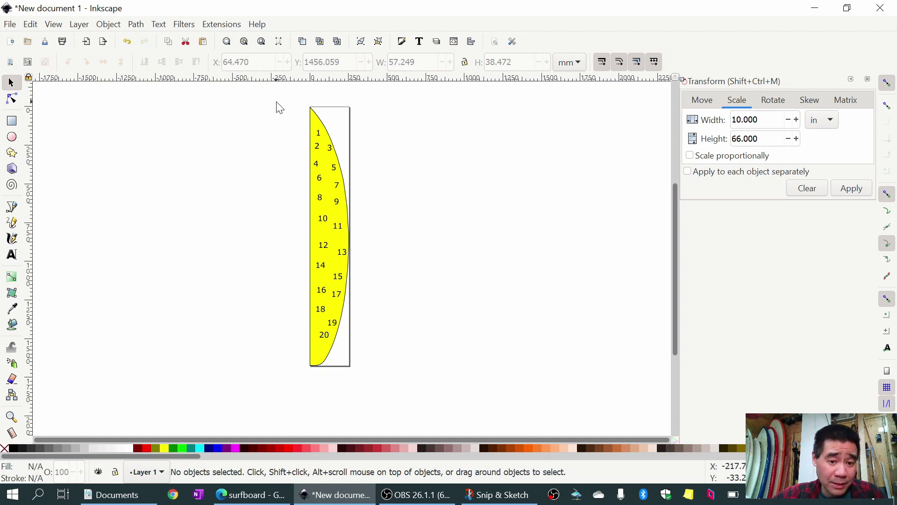
# Save the template as 'Surfboard Template.pdf' in Documents and show that folder.
pyautogui.click(10, 25)
pyautogui.click(271, 212)
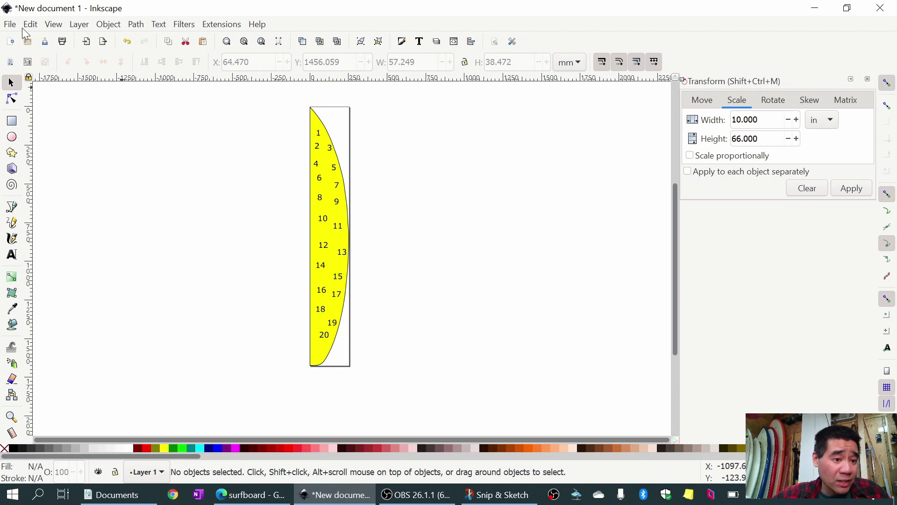
pyautogui.click(11, 25)
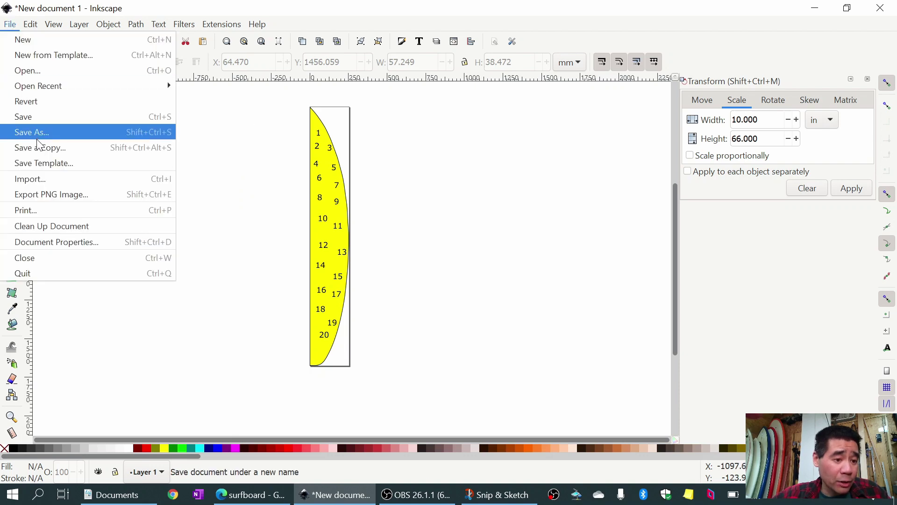
pyautogui.click(28, 131)
pyautogui.write('Surfboard Template')
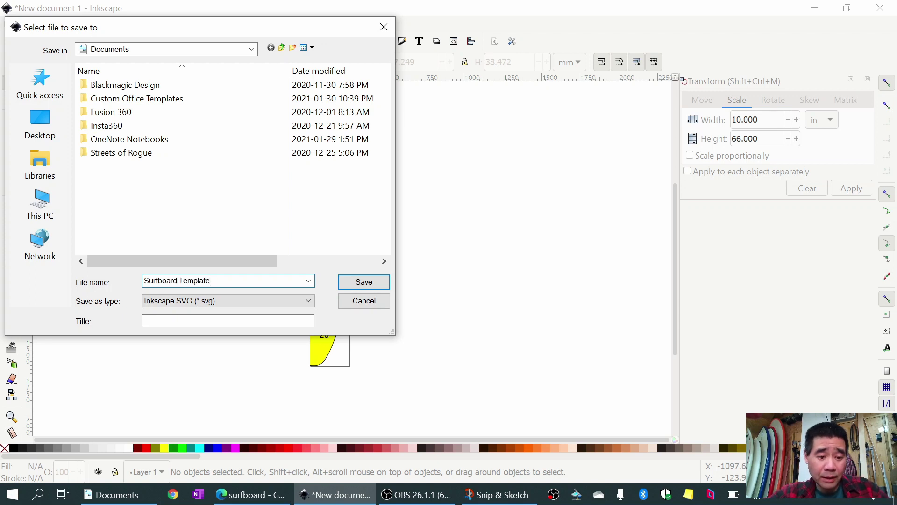
pyautogui.click(297, 303)
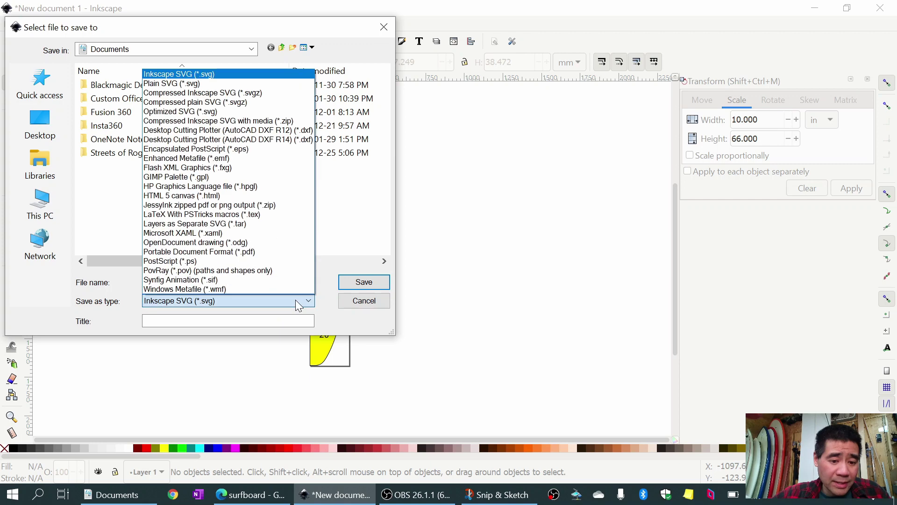
pyautogui.click(260, 253)
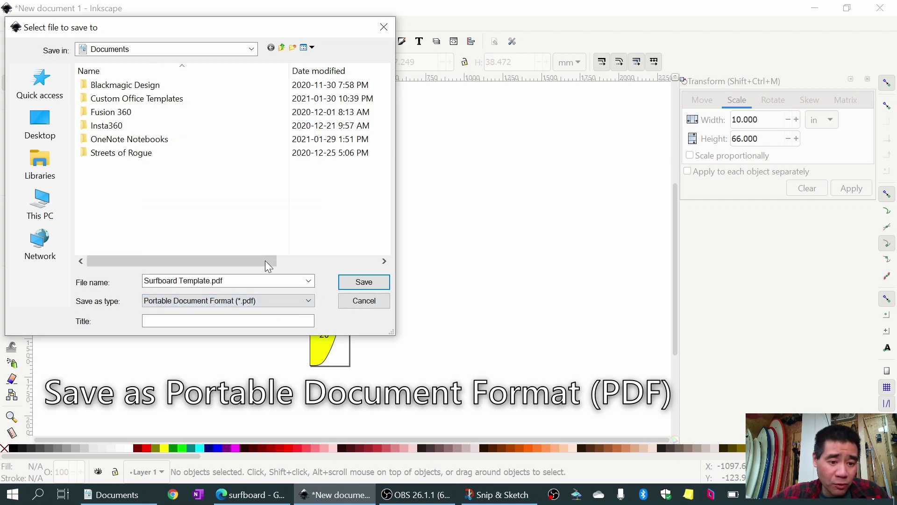
pyautogui.click(353, 284)
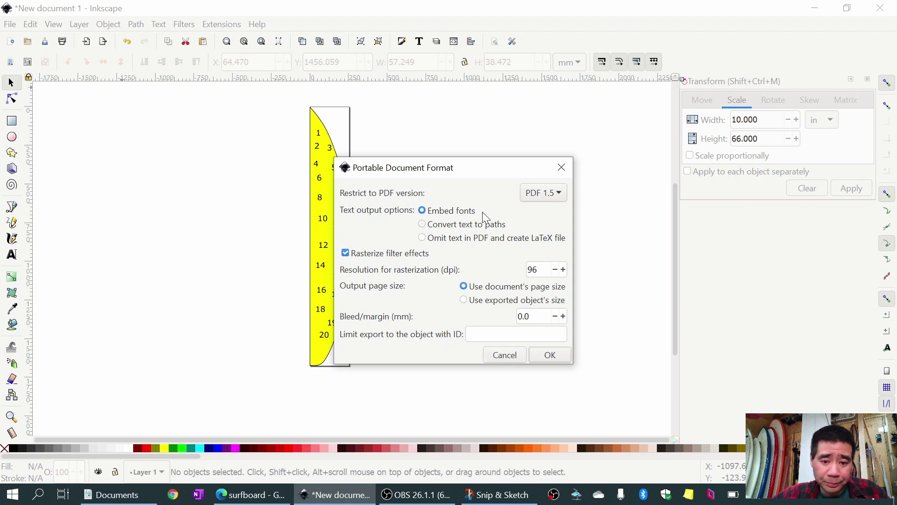
pyautogui.click(545, 354)
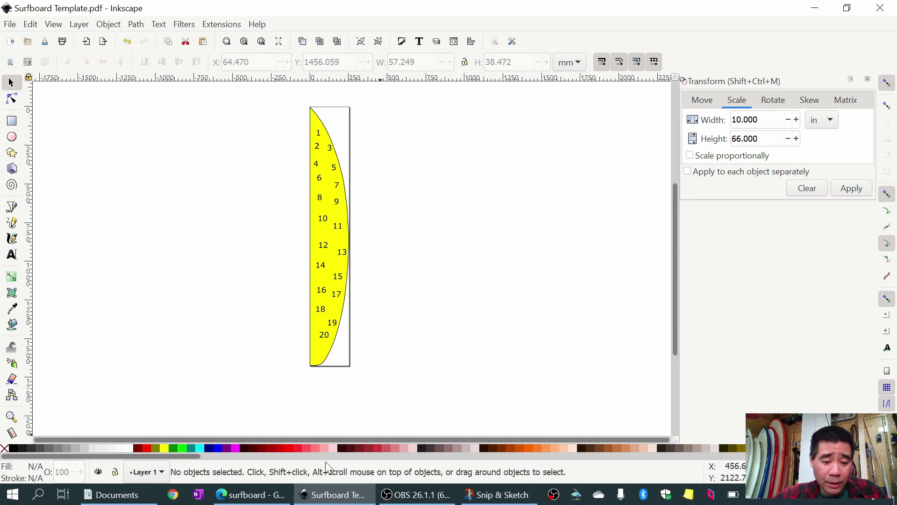
pyautogui.click(117, 494)
# Open Surfboard Template.pdf in Acrobat Reader and zoom to inspect the numbered yellow half-board.
pyautogui.doubleClick(284, 248)
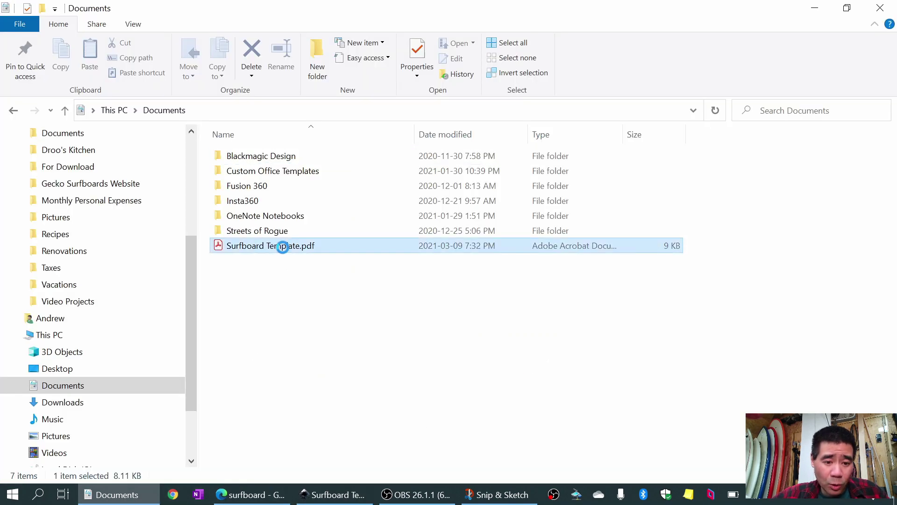
pyautogui.scroll(-2, 317, 274)
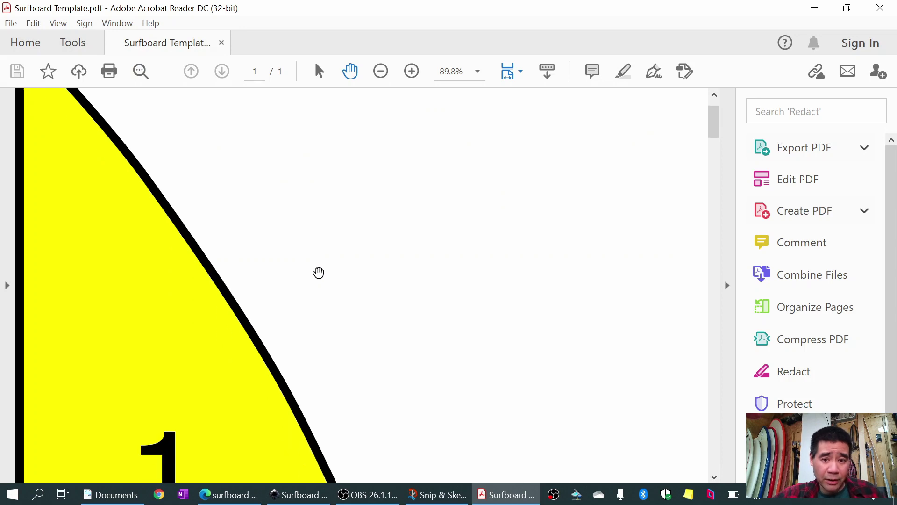
pyautogui.scroll(-10, 318, 272)
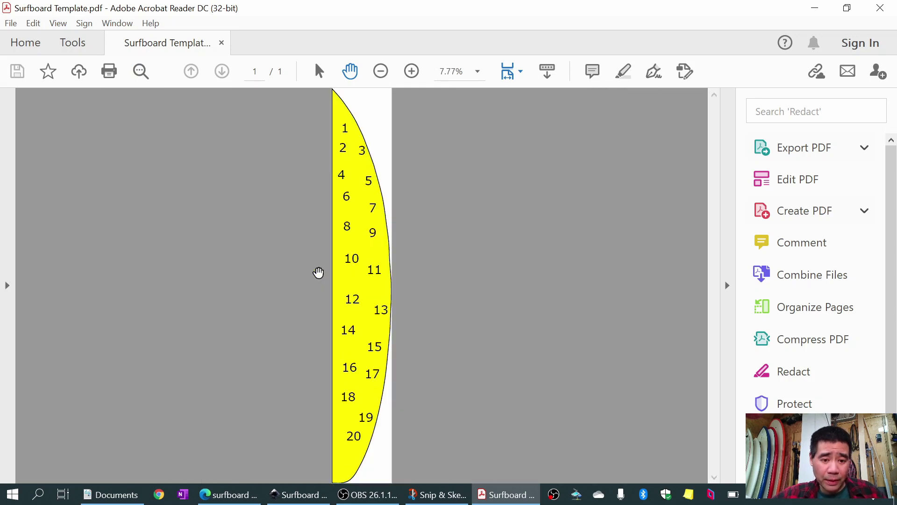
pyautogui.scroll(5, 322, 269)
pyautogui.scroll(3, 328, 268)
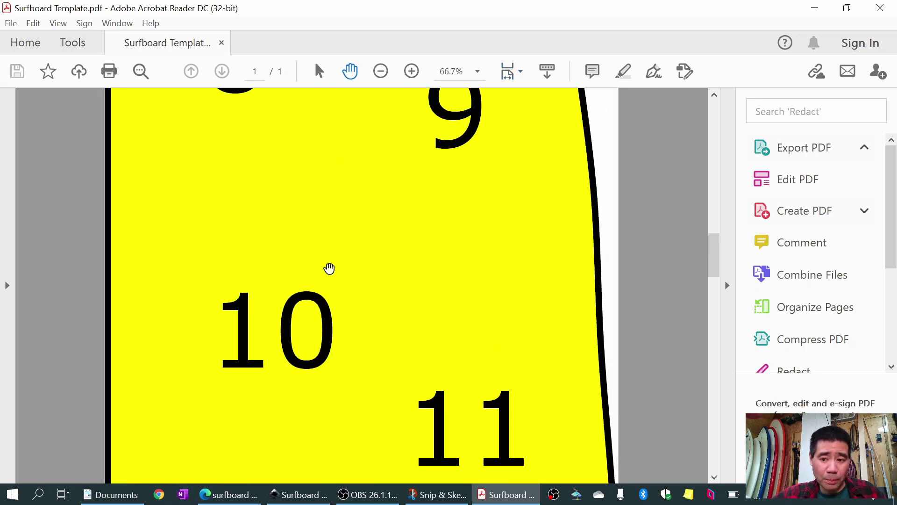
pyautogui.scroll(-6, 328, 269)
pyautogui.scroll(2, 328, 269)
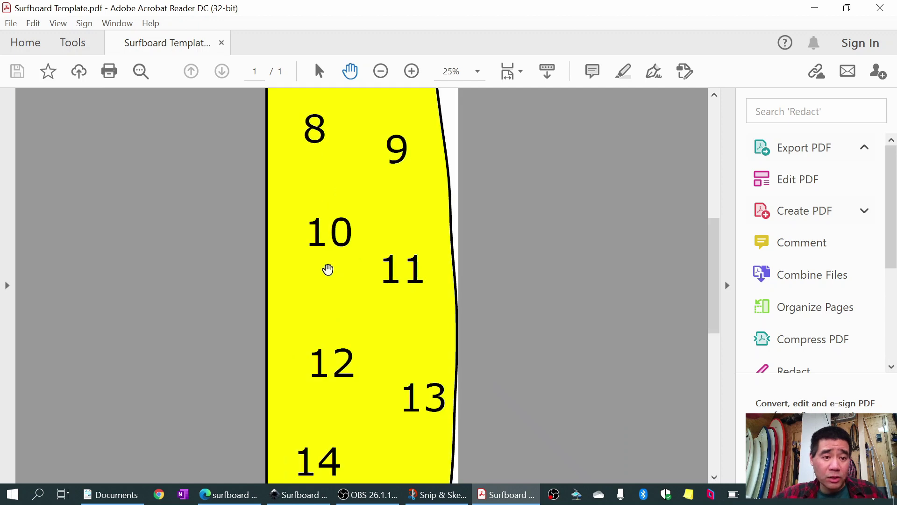
pyautogui.click(17, 23)
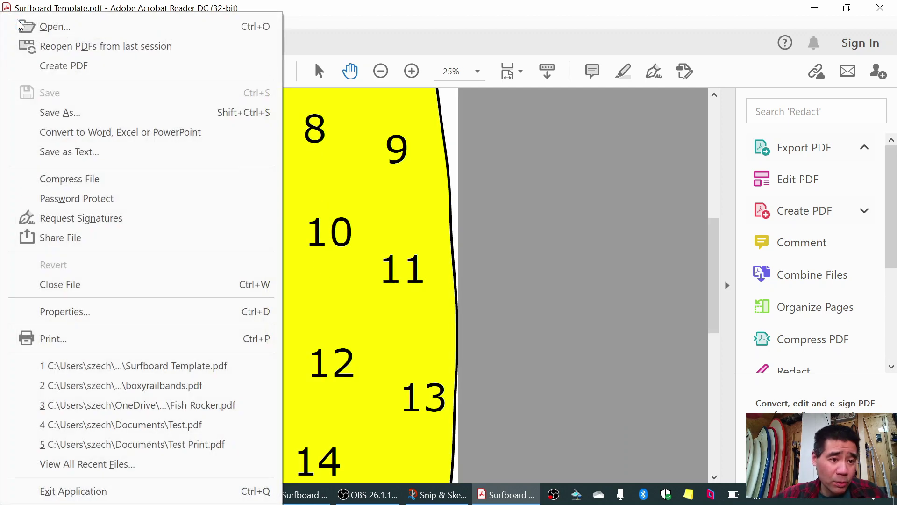
# Set the print job to Poster tiling with cut marks.
pyautogui.click(56, 335)
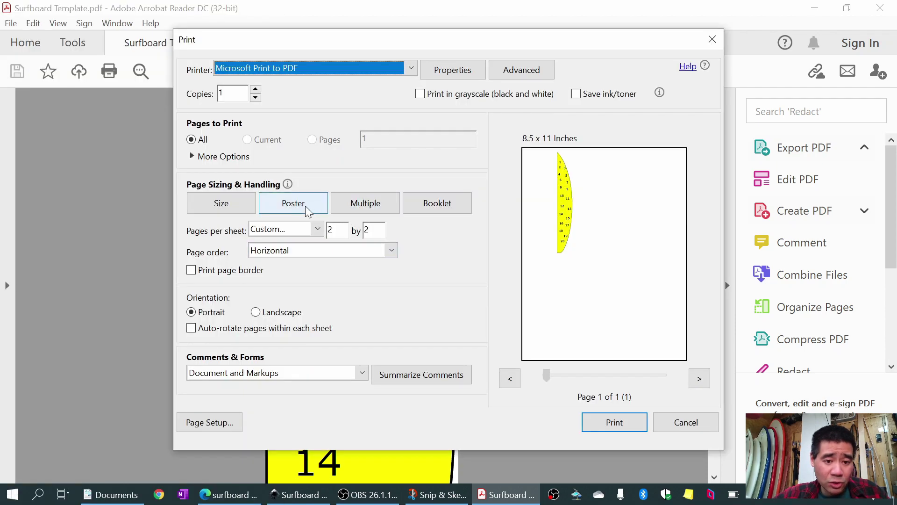
pyautogui.click(304, 205)
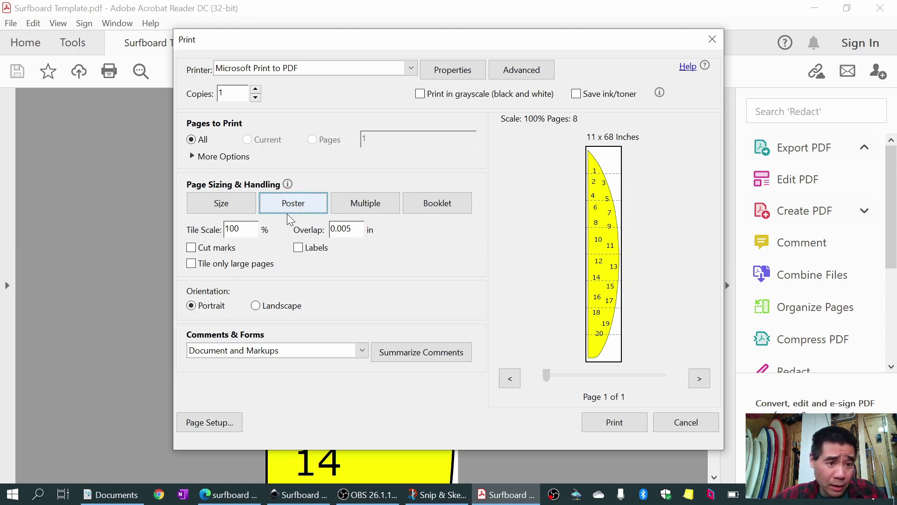
pyautogui.click(217, 248)
pyautogui.press('Tab')
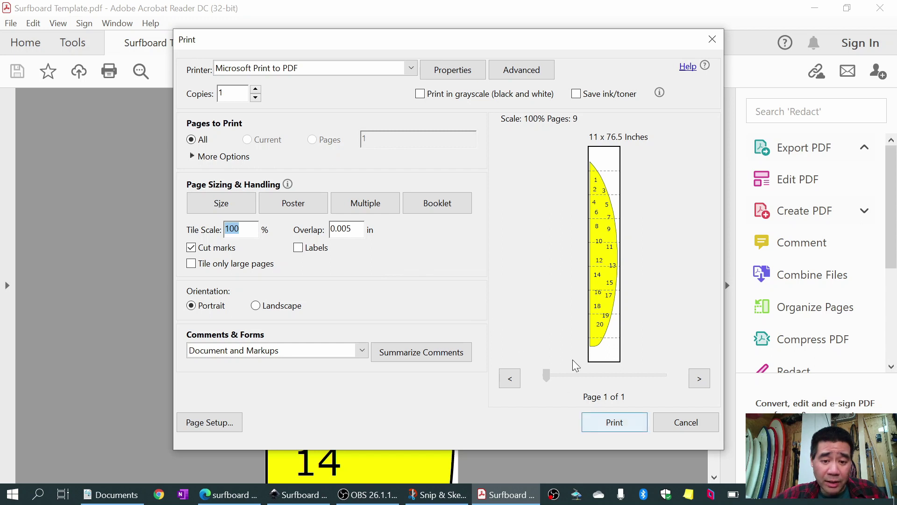
# Select the Canon MF4700 Series UFRII LT printer and adjust the tile overlap amount.
pyautogui.click(410, 69)
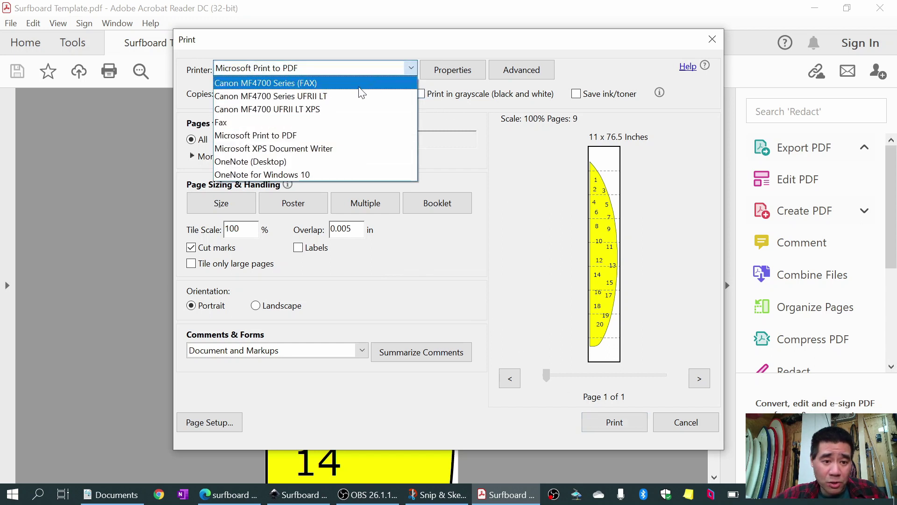
pyautogui.click(308, 96)
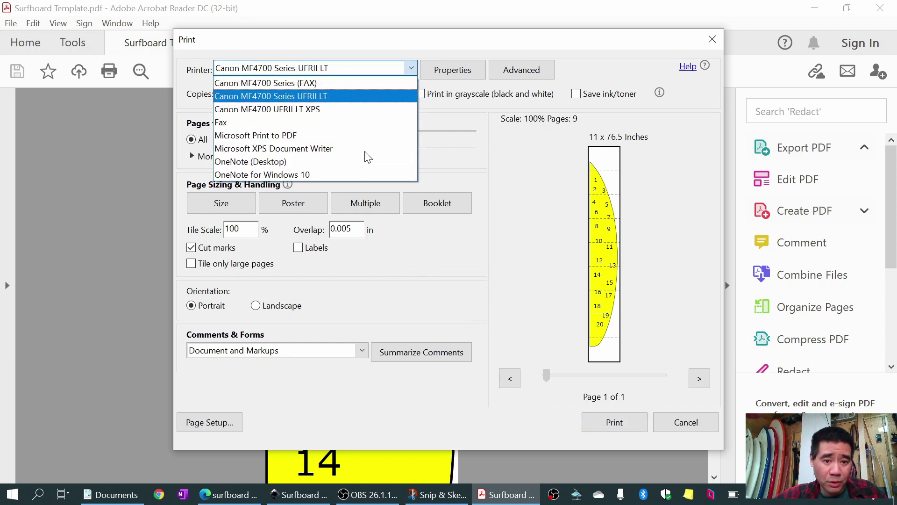
pyautogui.click(284, 214)
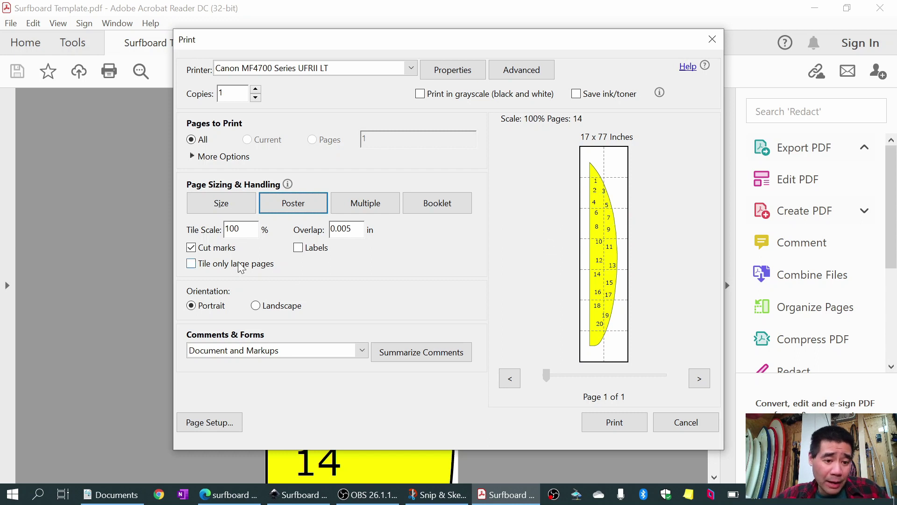
pyautogui.click(356, 229)
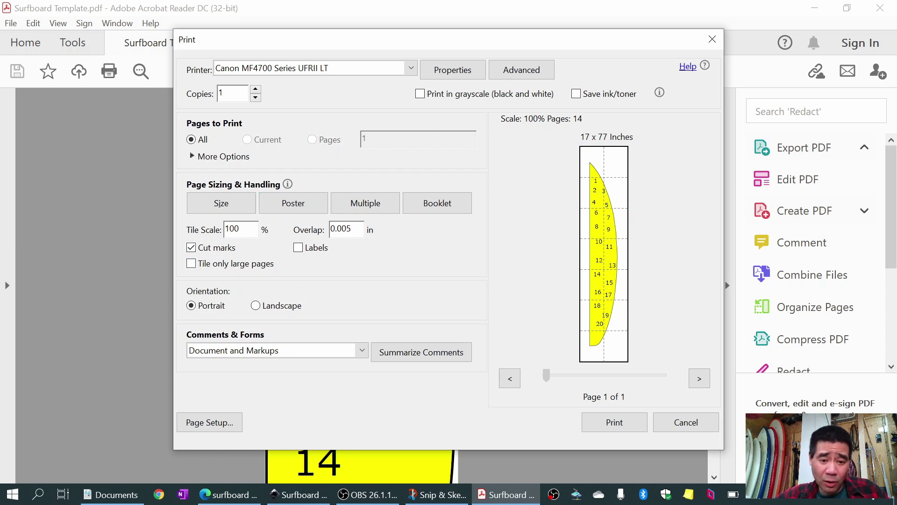